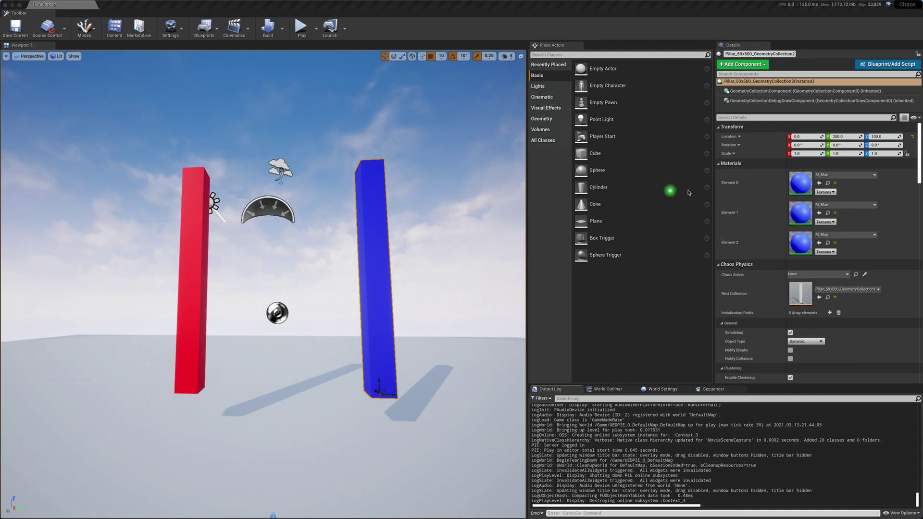
left_click(828, 298)
double_click(337, 238)
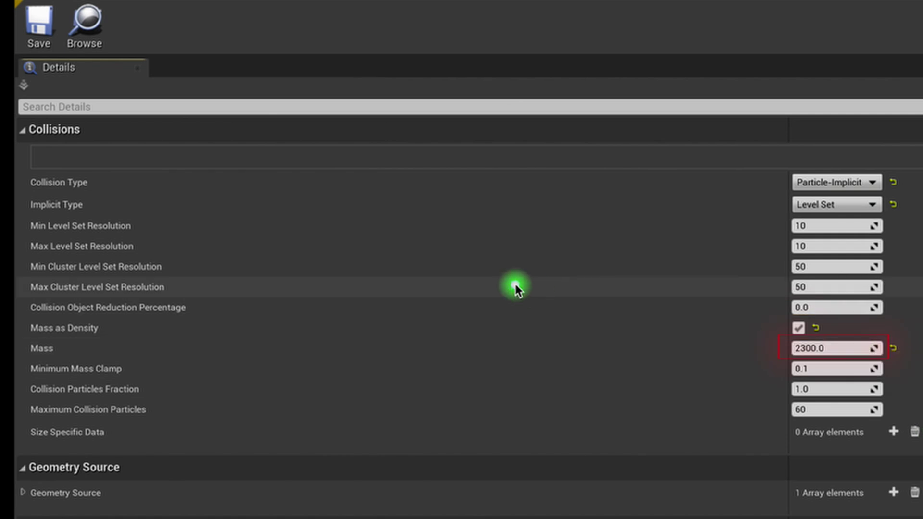
mouse_move(51, 347)
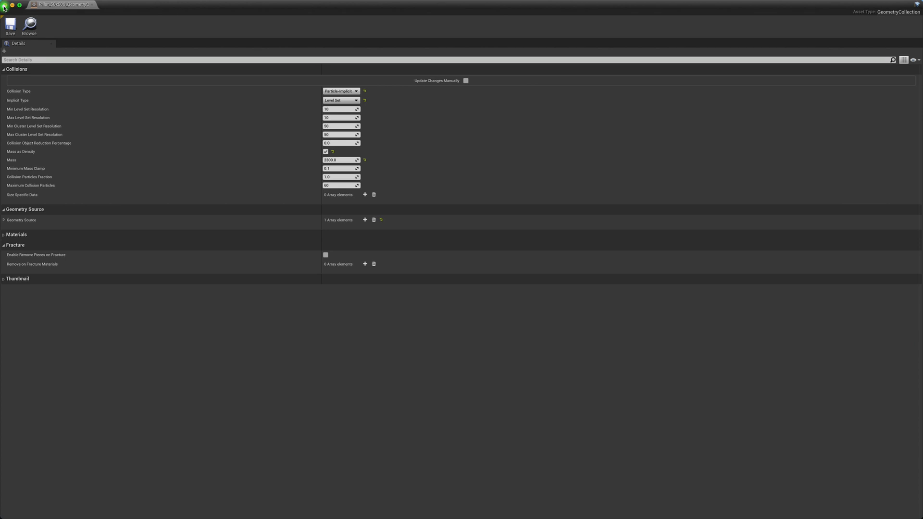
left_click(5, 6)
left_click(100, 140)
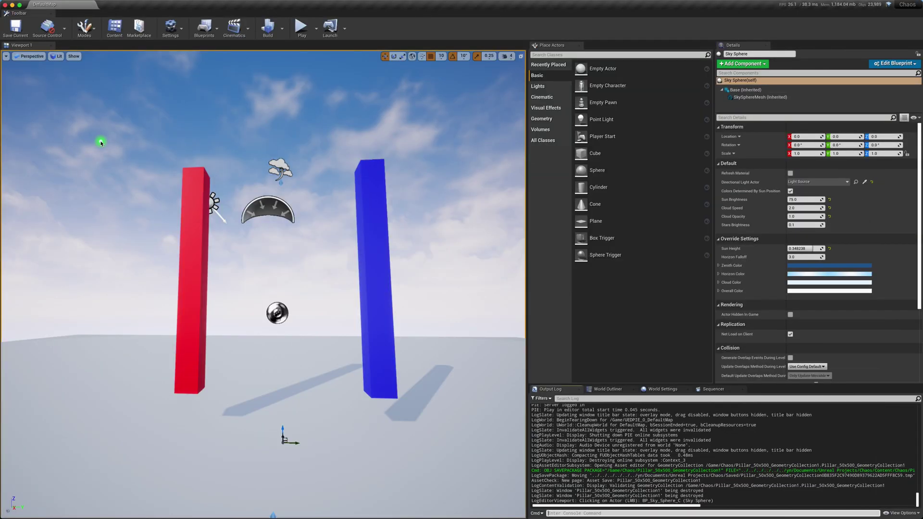
left_click(192, 257)
left_click(833, 294)
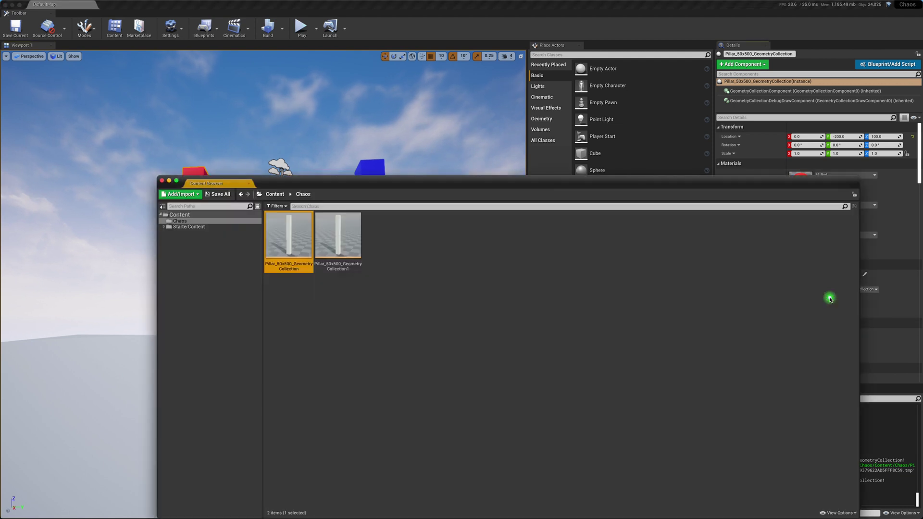
double_click(291, 233)
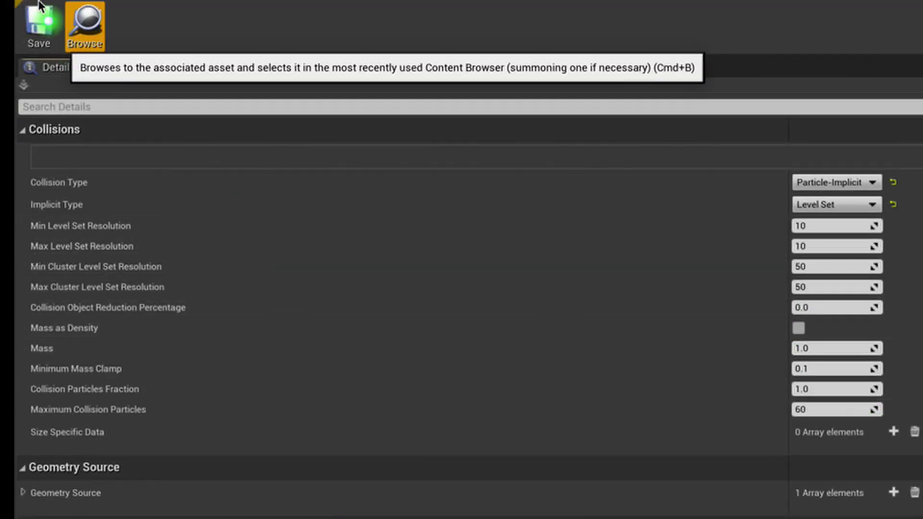
left_click(85, 24)
left_click(197, 149)
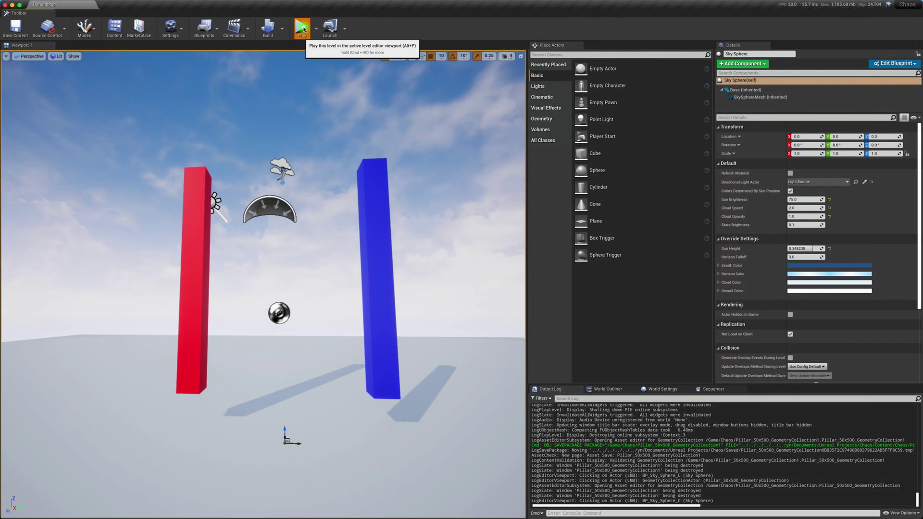
left_click(303, 29)
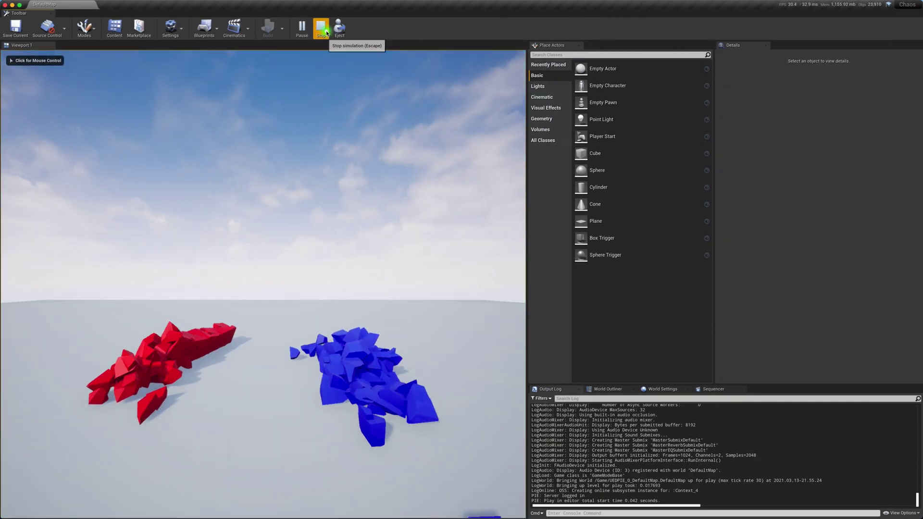
left_click(323, 32)
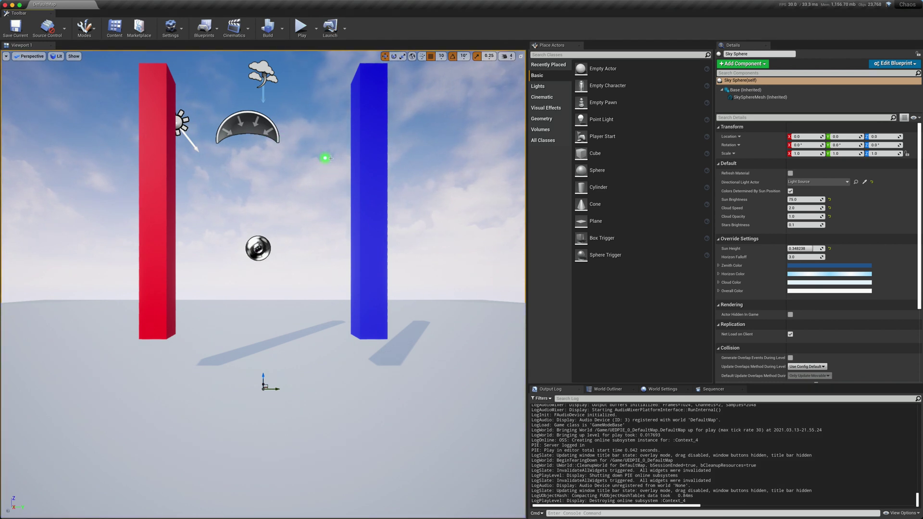
left_click(307, 32)
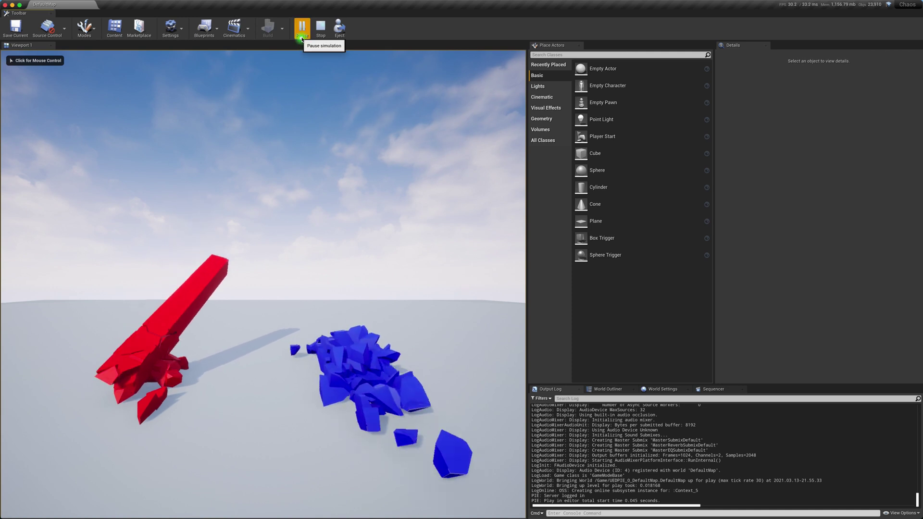
left_click(302, 31)
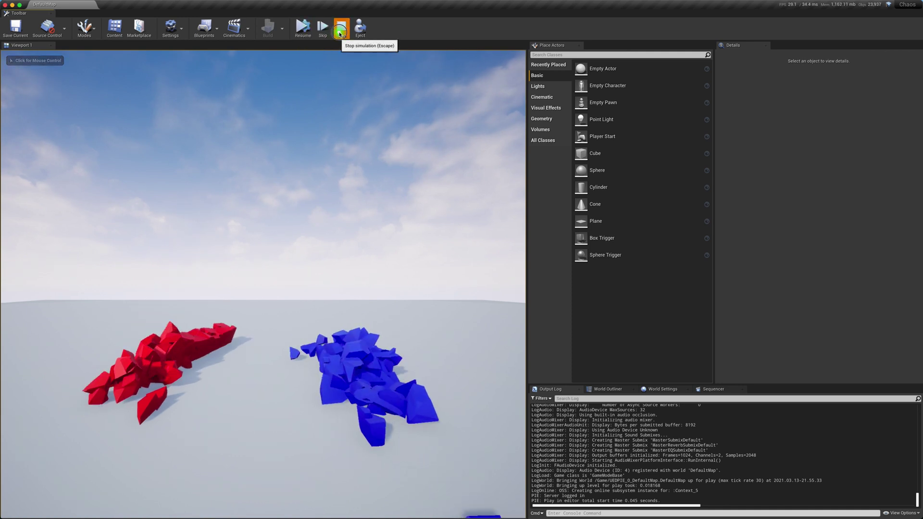
left_click(341, 27)
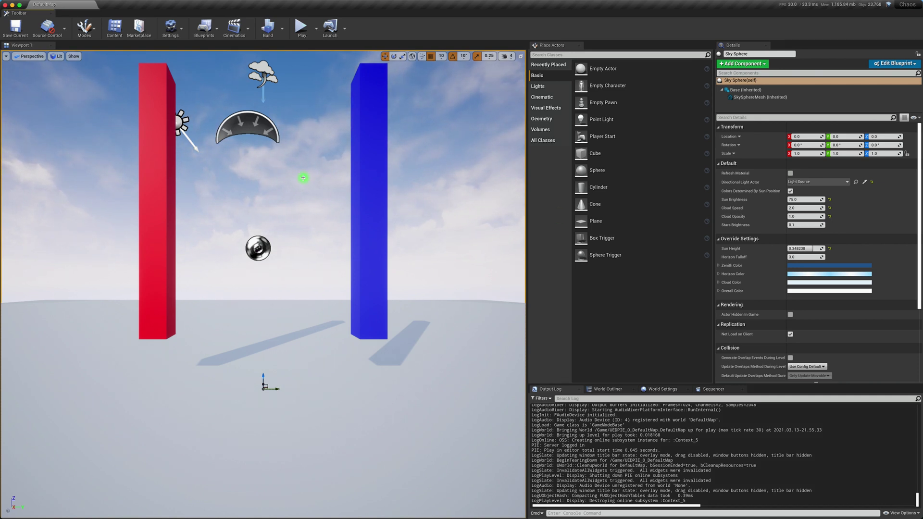
left_click(369, 192)
Raise the pillar's first Damage Threshold entry (element 0) from 250 to 14000
scroll(765, 321, "down", 2)
scroll(765, 321, "down", 2)
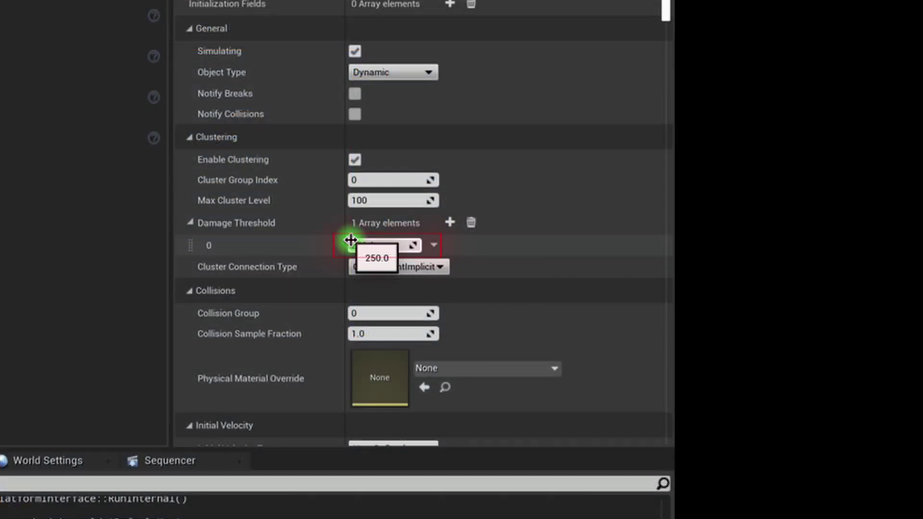
left_click(350, 239)
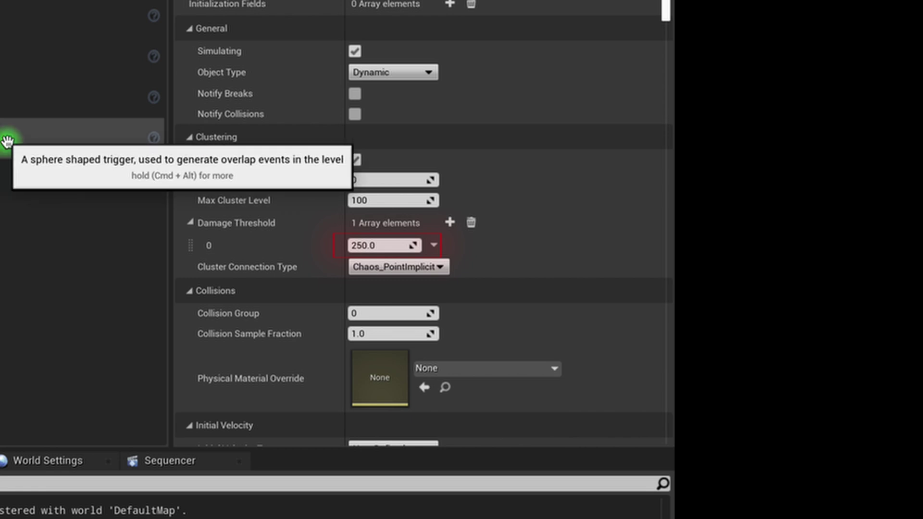
left_click(397, 247)
type("14000")
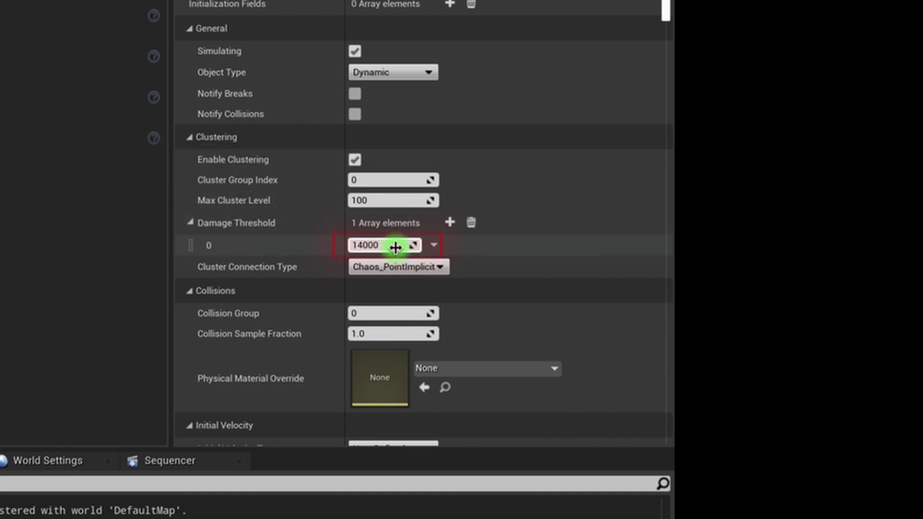
key("Return")
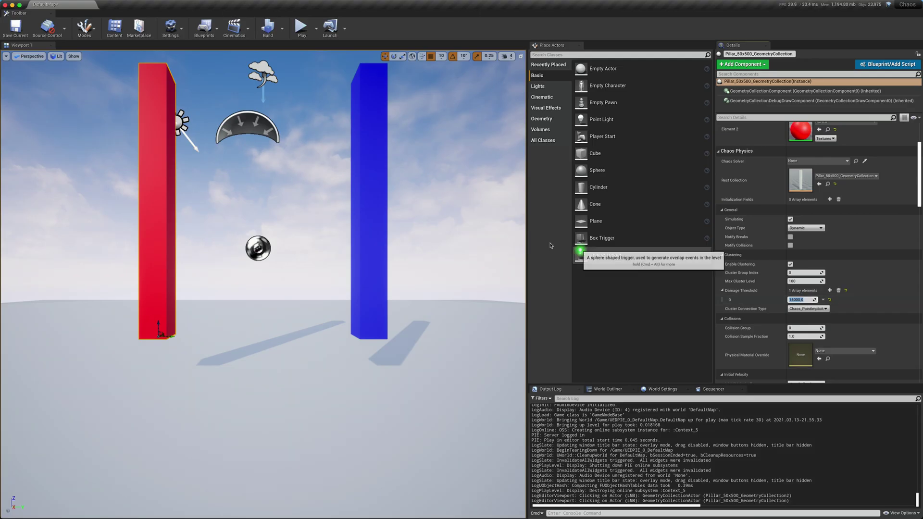
Select the red pillar and open its geometry collection asset from the Rest Collection
left_click(370, 203)
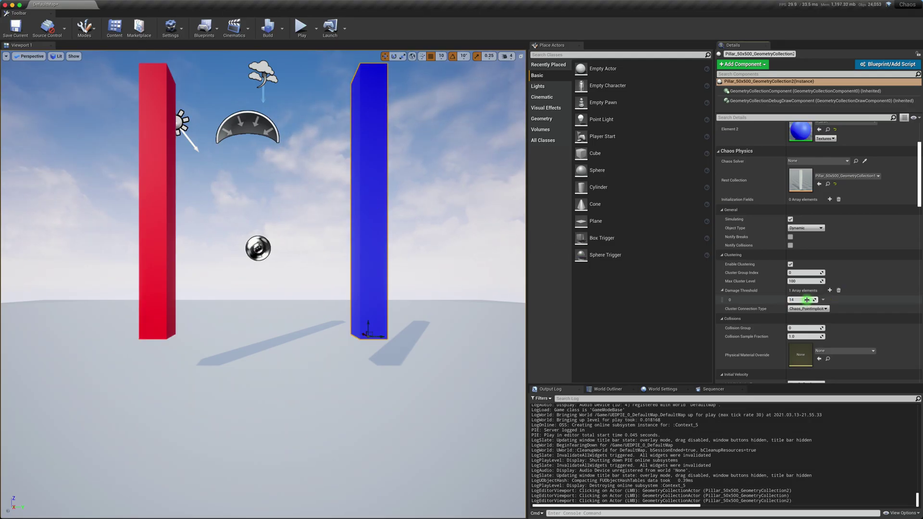
left_click(148, 144)
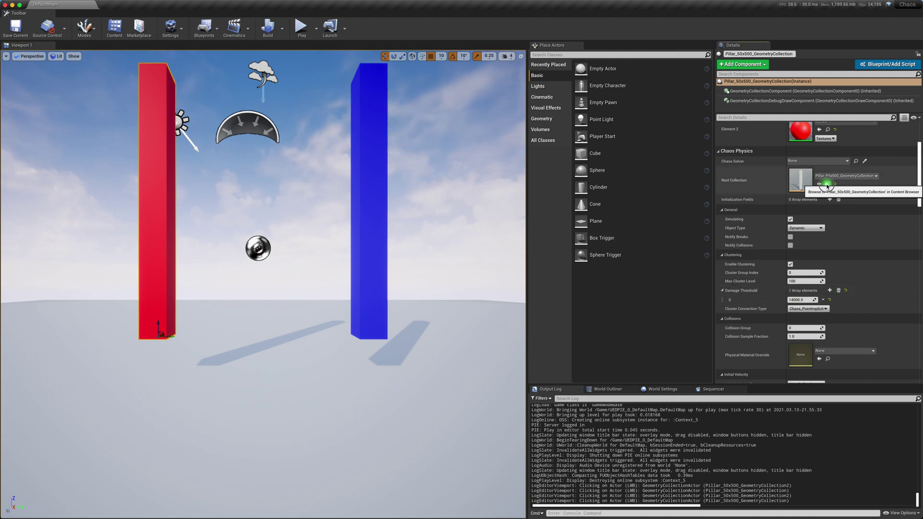
left_click(823, 184)
double_click(290, 247)
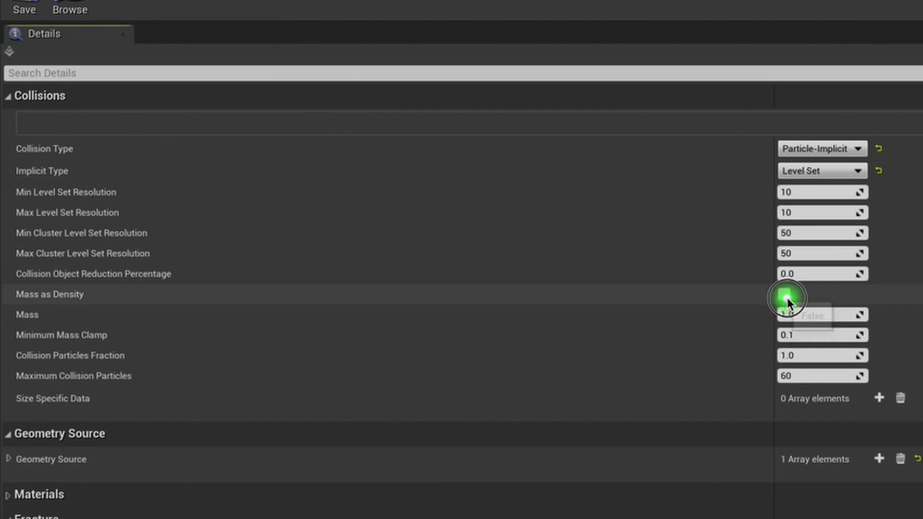
Enable Mass as Density with a Mass of 10, then close the asset editor
left_click(784, 295)
left_click(804, 316)
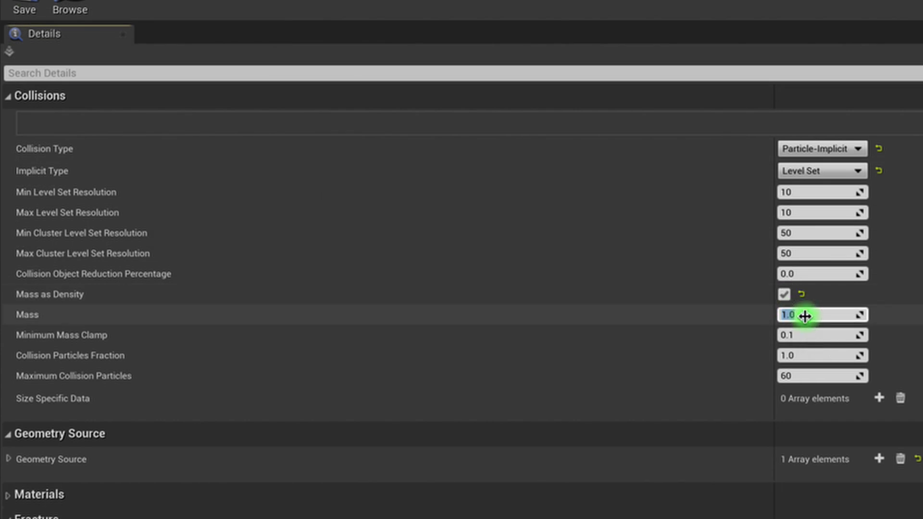
type("10")
key("Return")
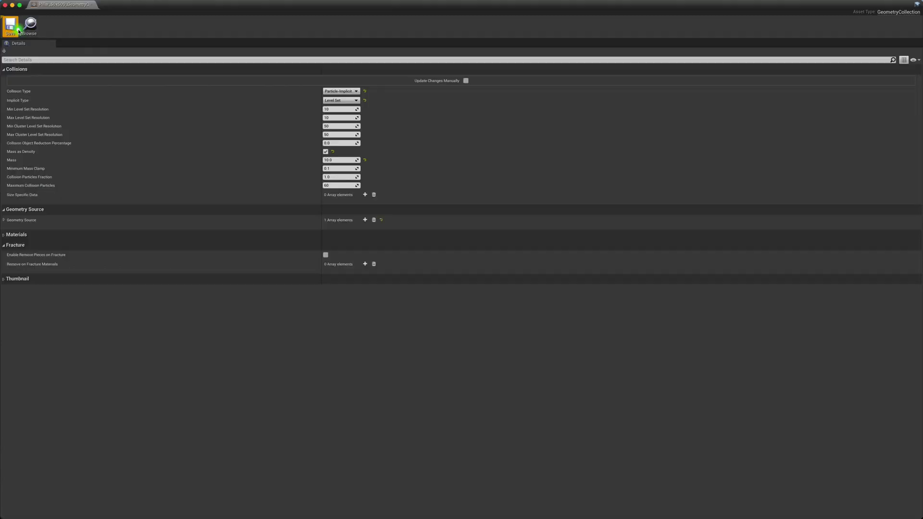
left_click(6, 4)
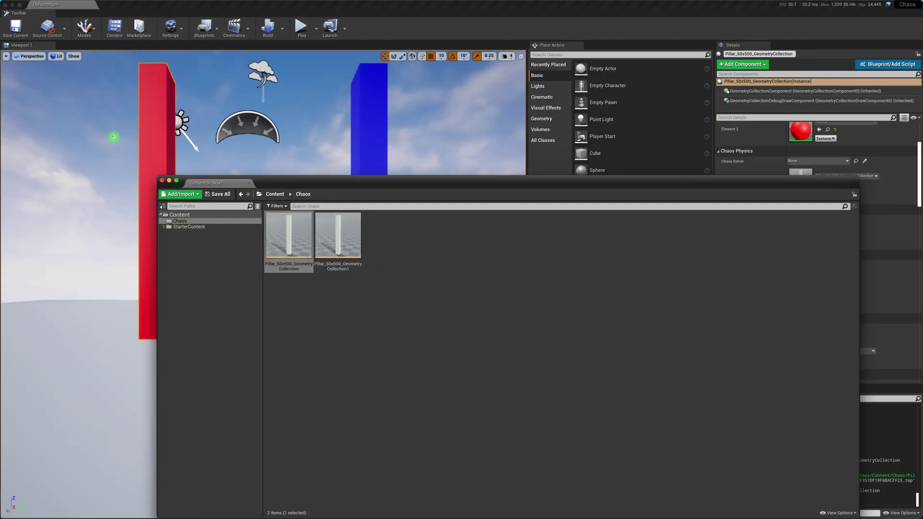
left_click(111, 139)
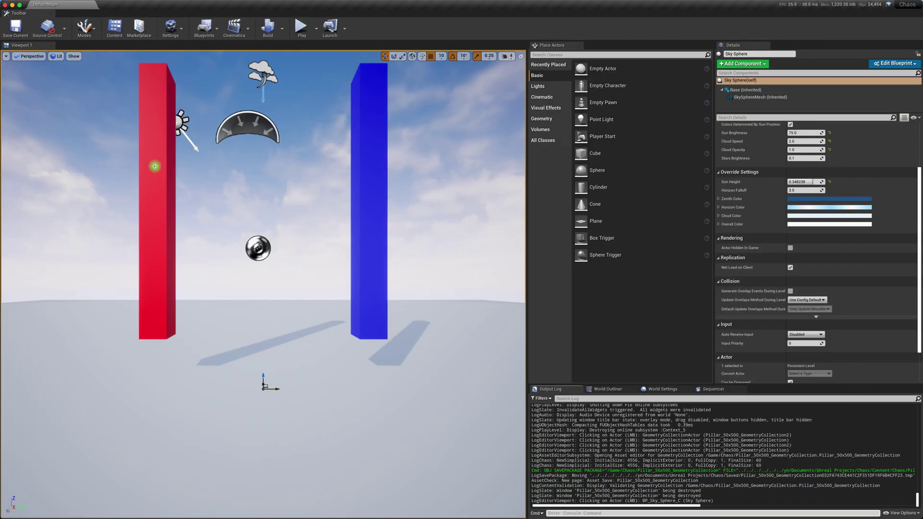
left_click(357, 188)
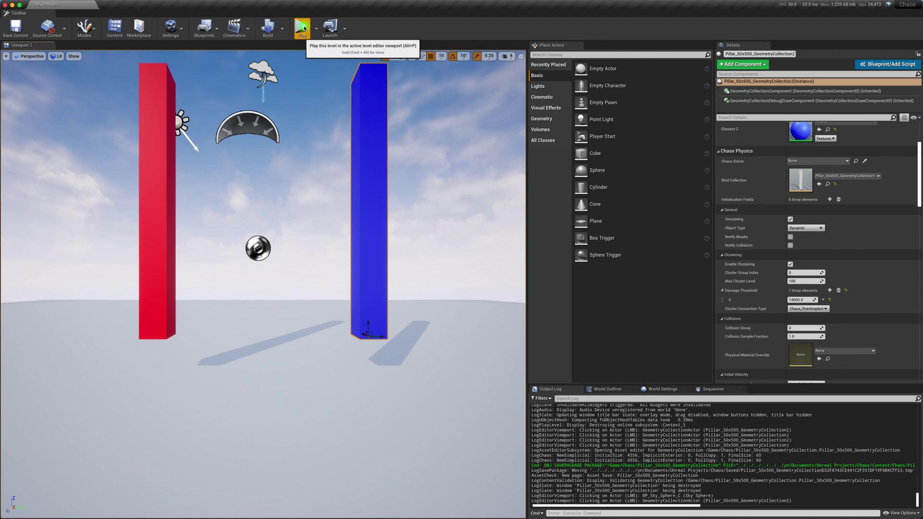
Run a test simulation to compare how the pillars break, then stop it
left_click(303, 27)
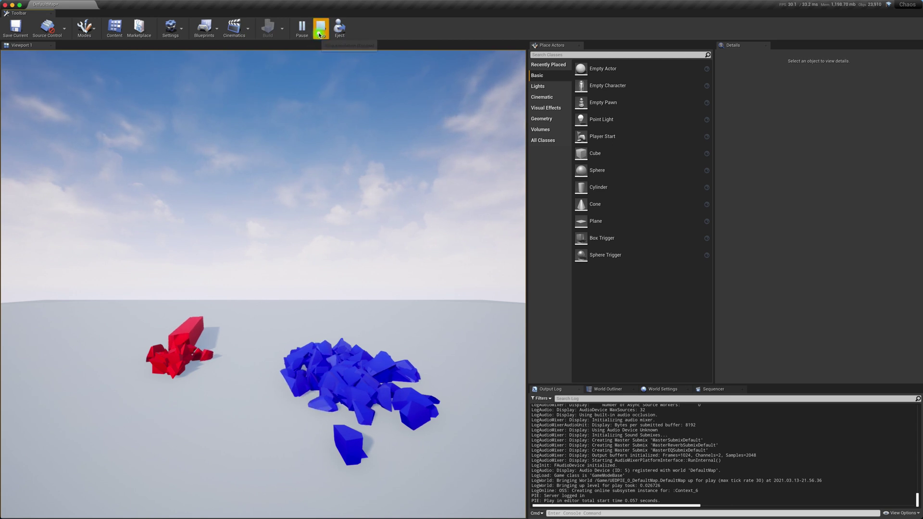
left_click(320, 34)
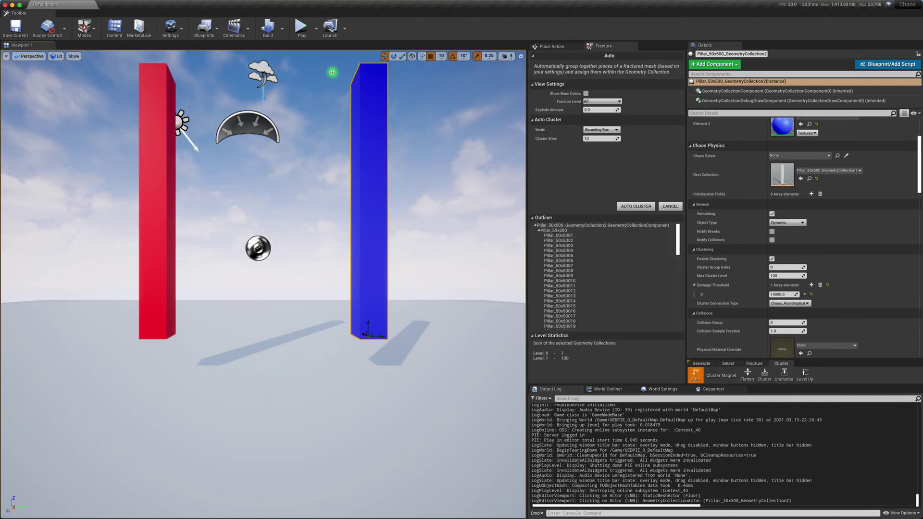
left_click(301, 27)
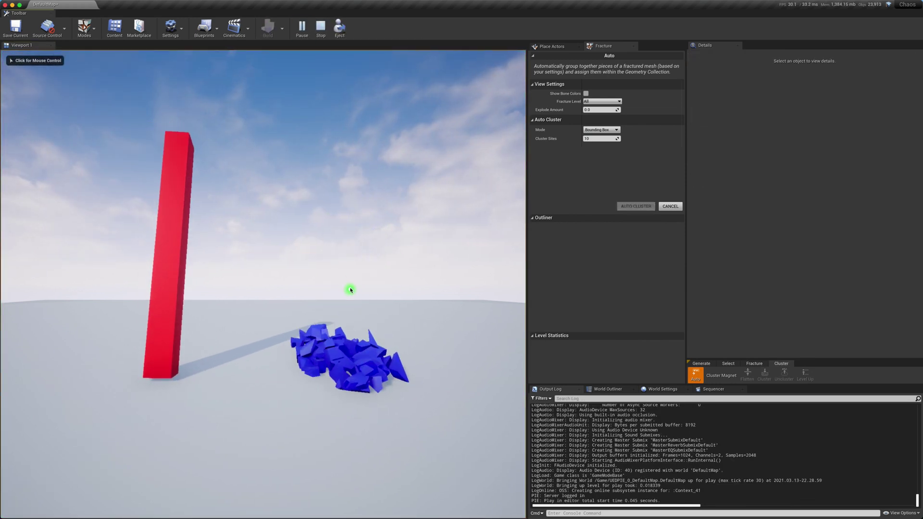
left_click(320, 26)
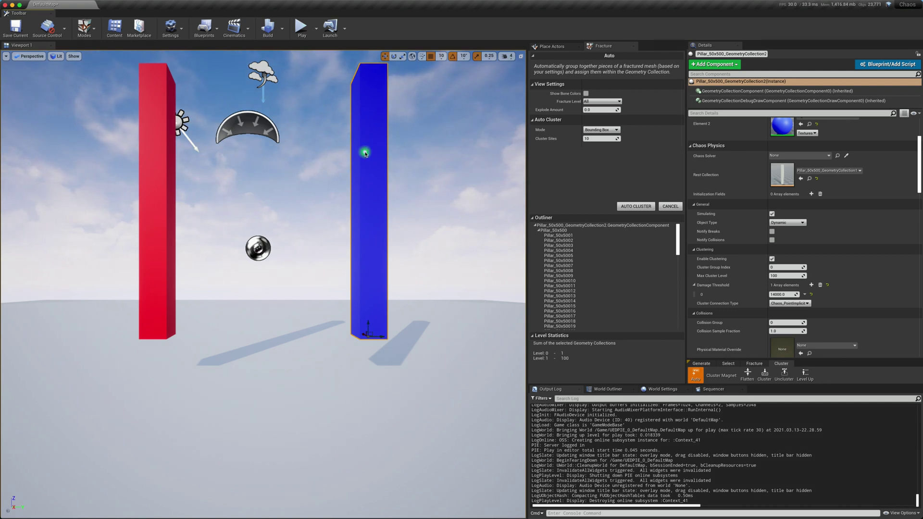
In Fracture mode, auto-cluster the blue pillar's geometry collection with 50 cluster sites
left_click(94, 31)
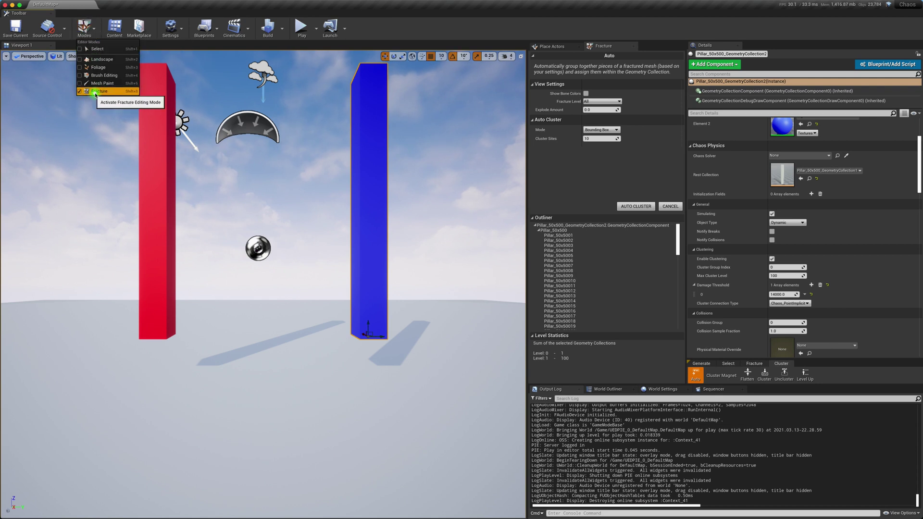
left_click(271, 172)
left_click(353, 193)
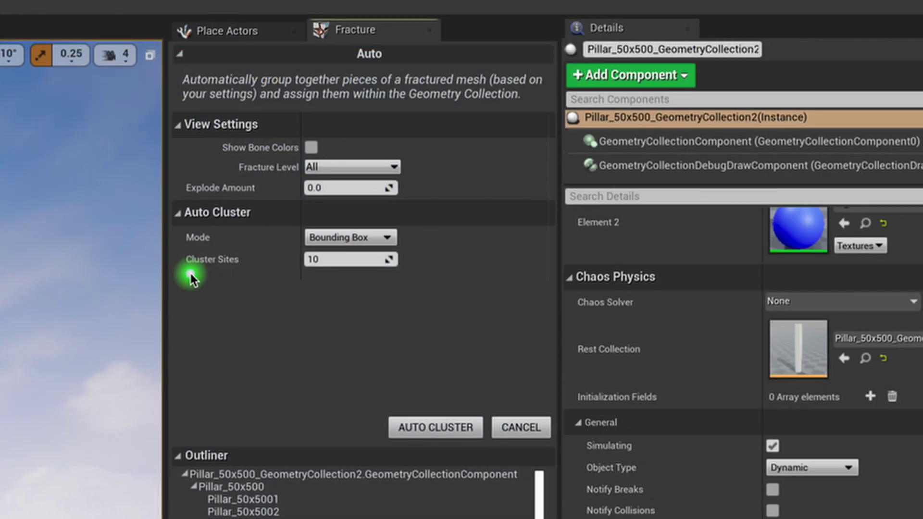
left_click(348, 262)
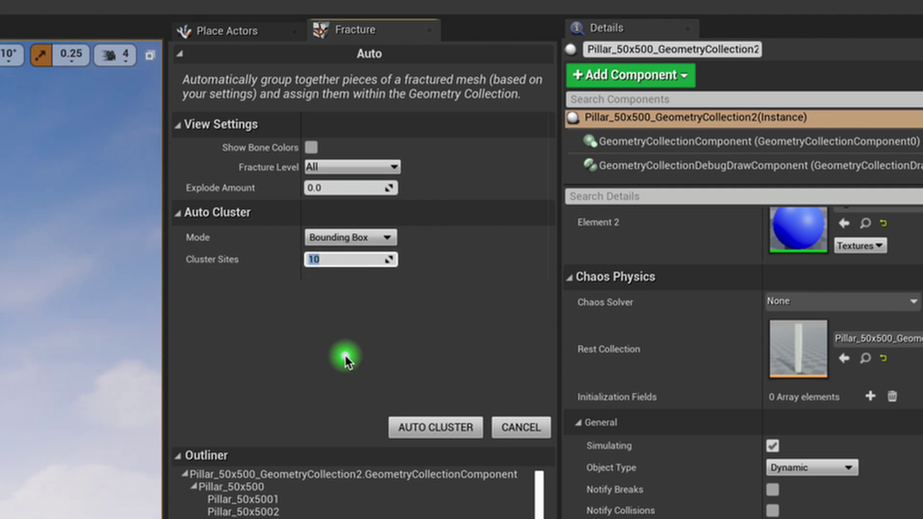
type("50")
key("Return")
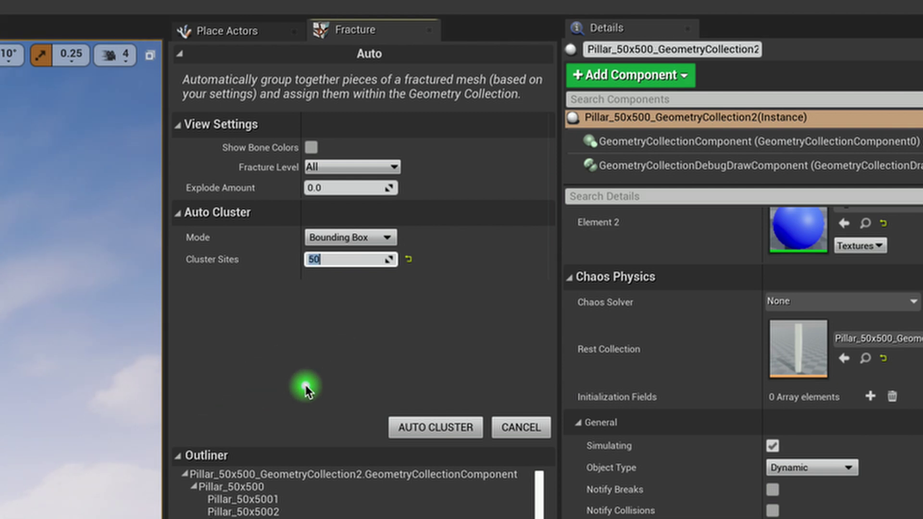
left_click(370, 349)
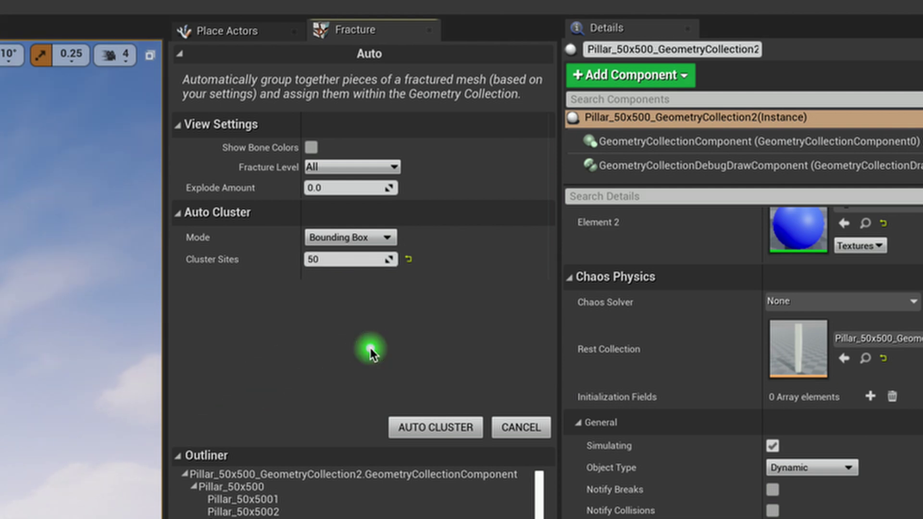
left_click(453, 431)
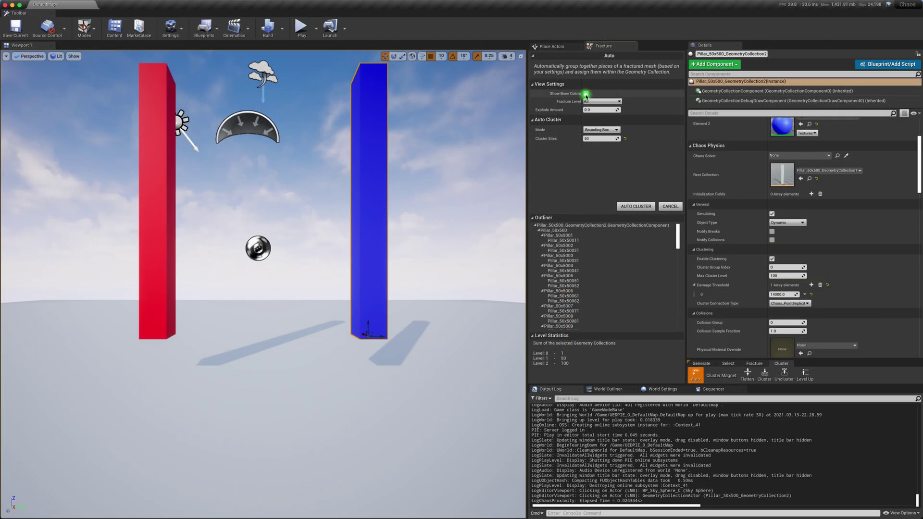
Turn on bone colours and view the Level 1 and Level 2 pieces
left_click(585, 94)
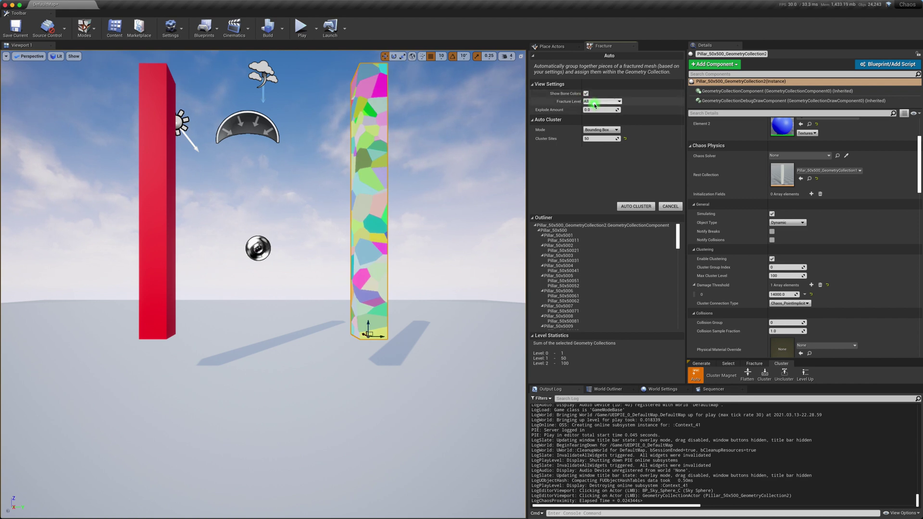
left_click(603, 102)
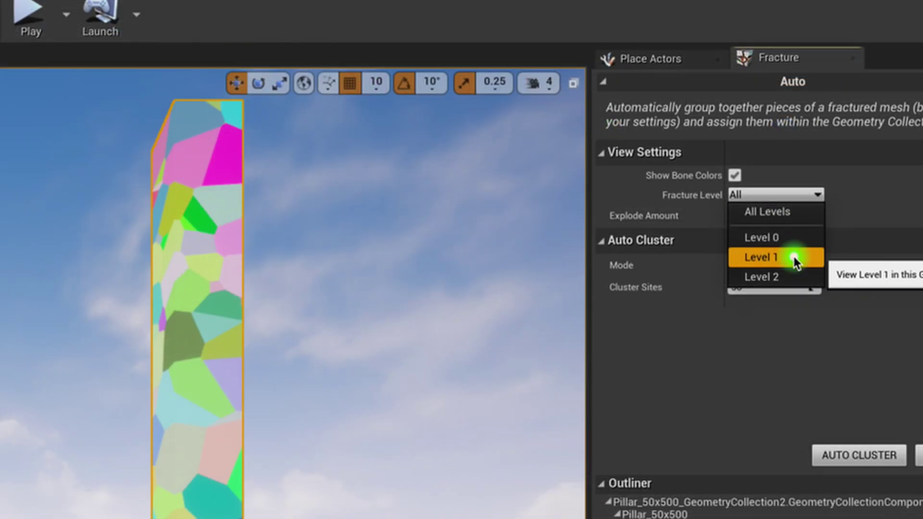
left_click(794, 259)
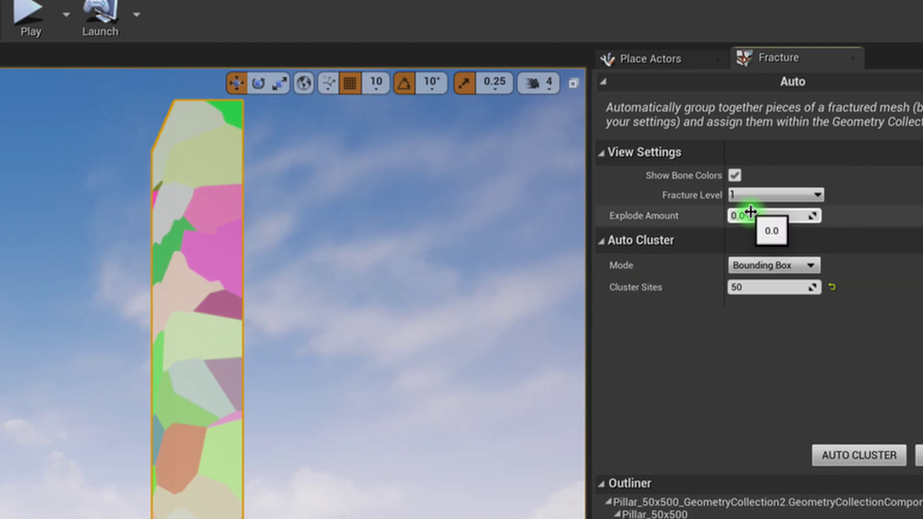
left_click(780, 195)
left_click(777, 276)
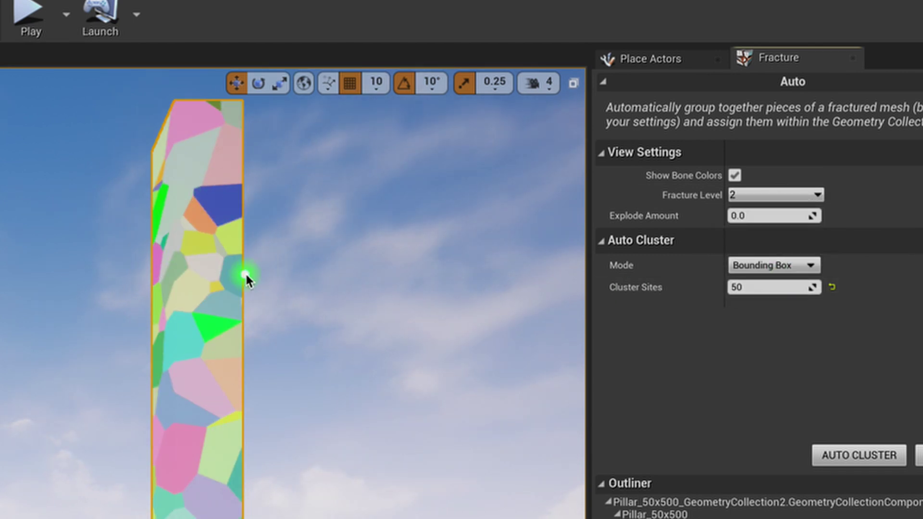
Auto-cluster the pillar again with 10 cluster sites
left_click(762, 289)
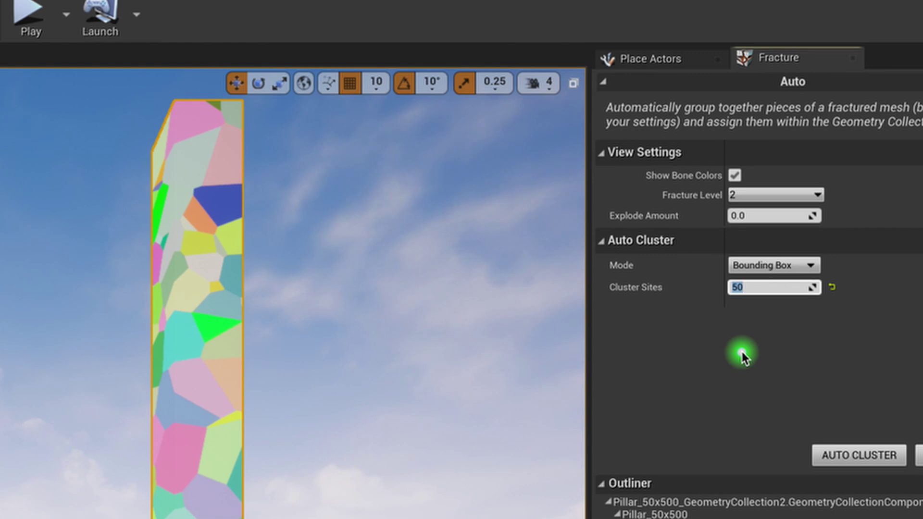
type("1")
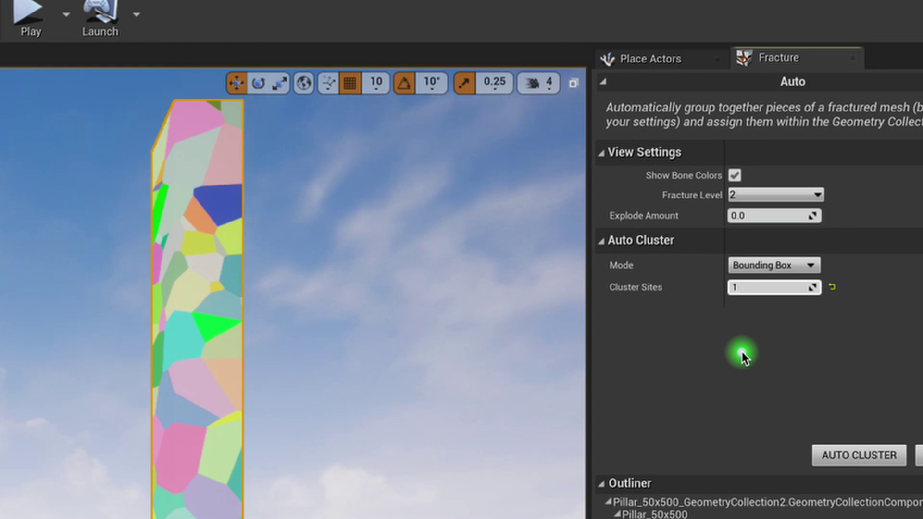
type("0")
key("Return")
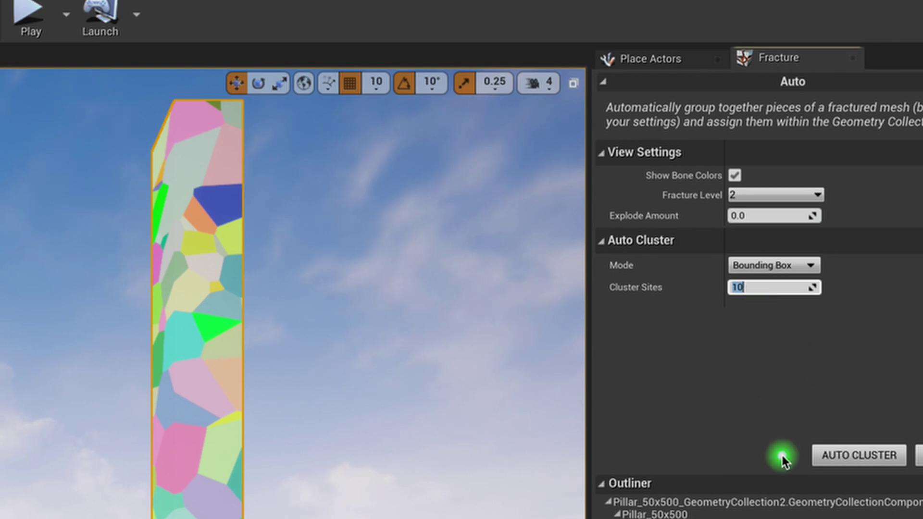
left_click(824, 455)
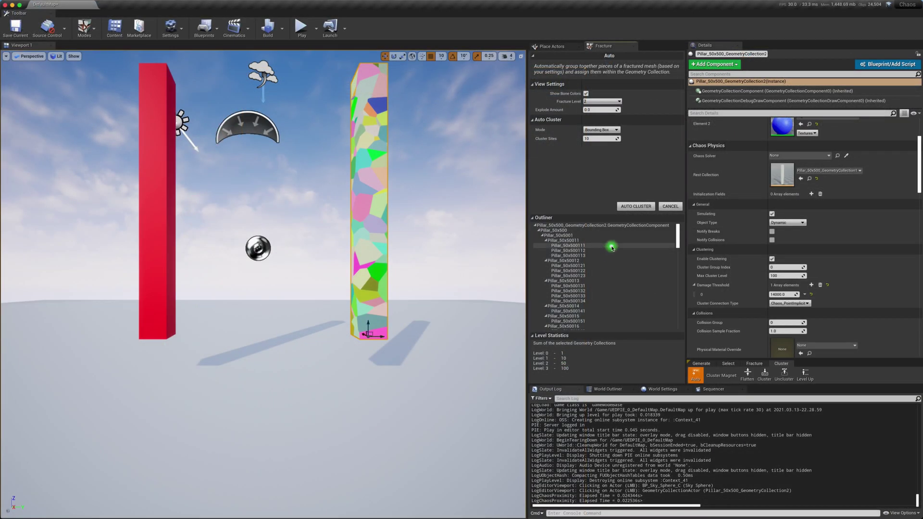
Switch the displayed fracture level between Levels 1 and 2, finishing on Level 3
left_click(595, 105)
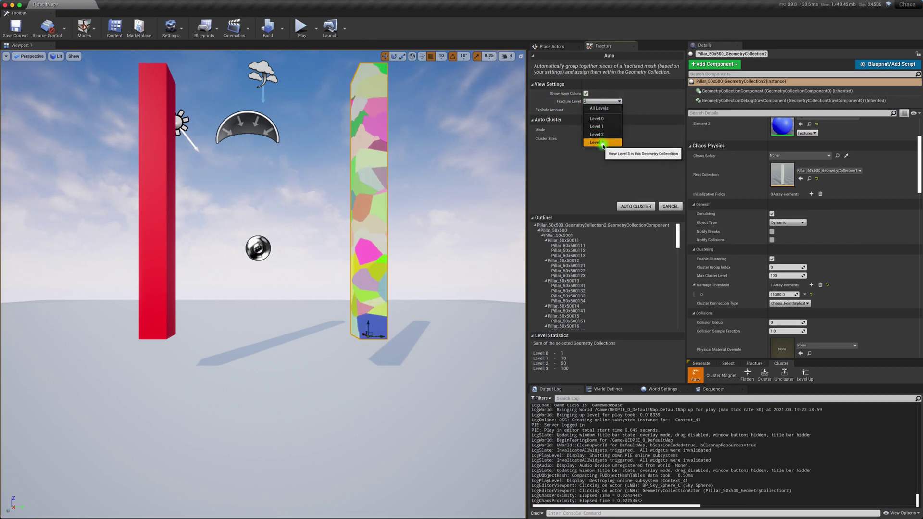
left_click(604, 127)
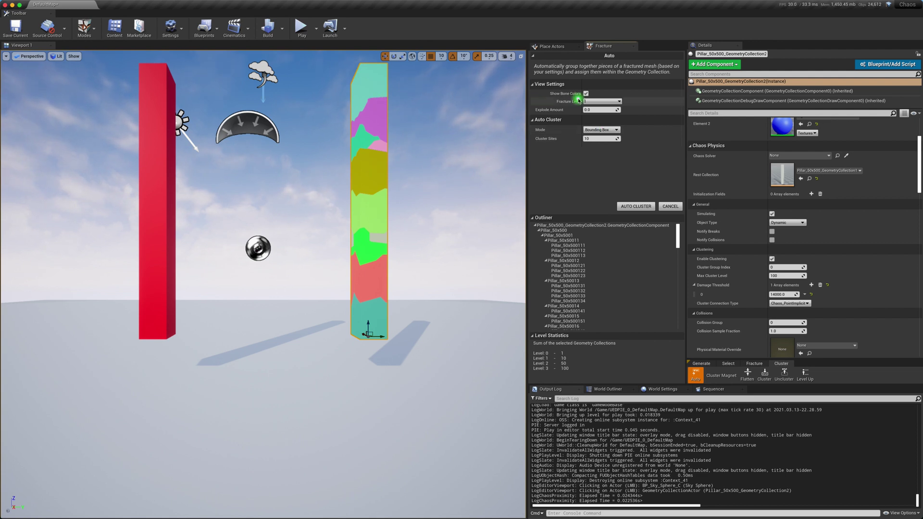
left_click(602, 102)
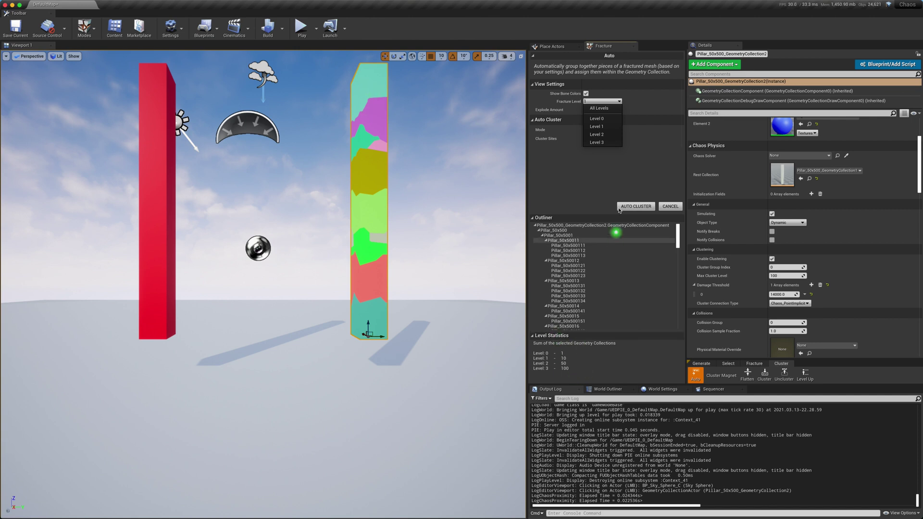
left_click(596, 134)
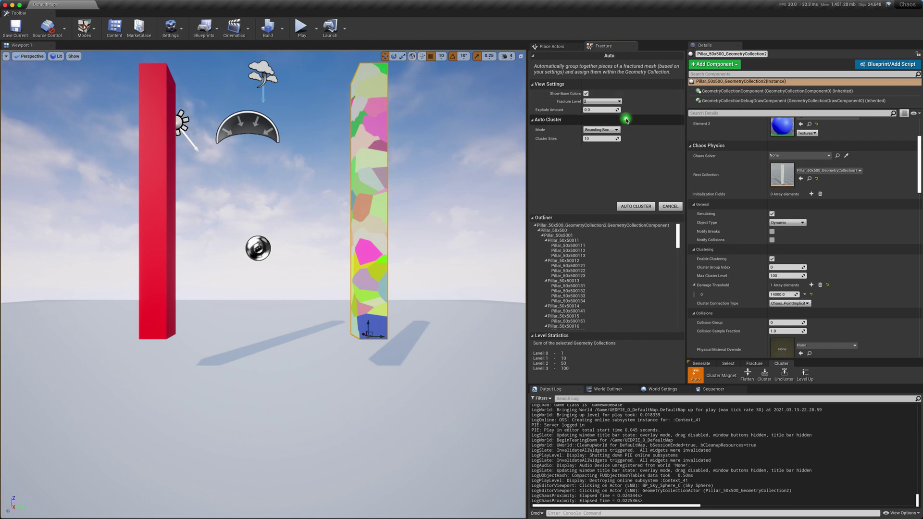
left_click(611, 105)
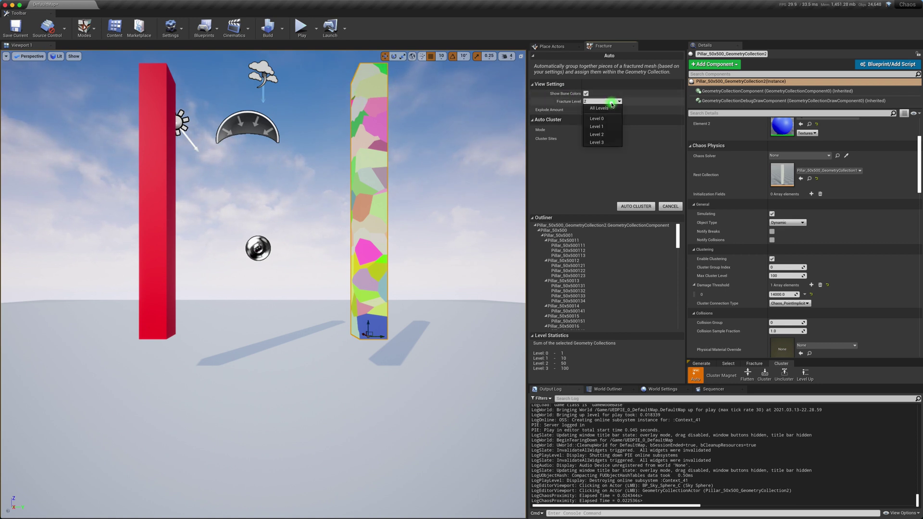
left_click(609, 127)
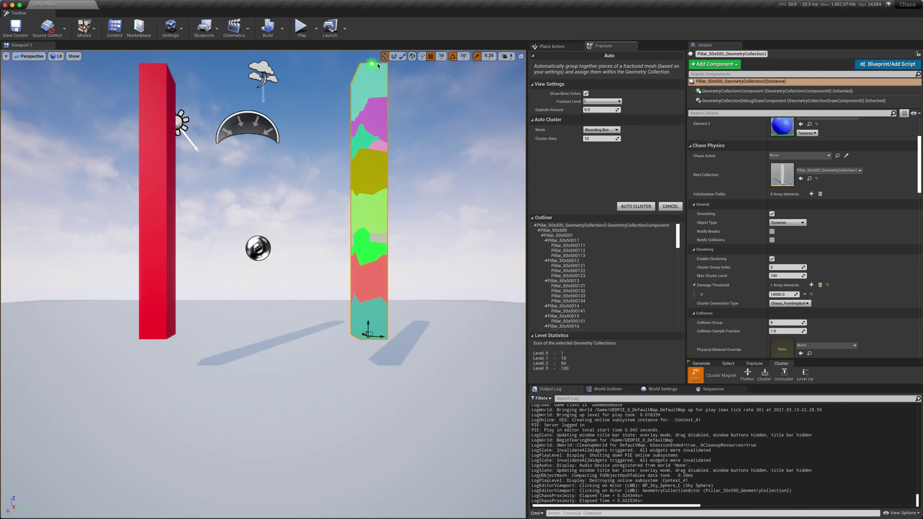
left_click(602, 101)
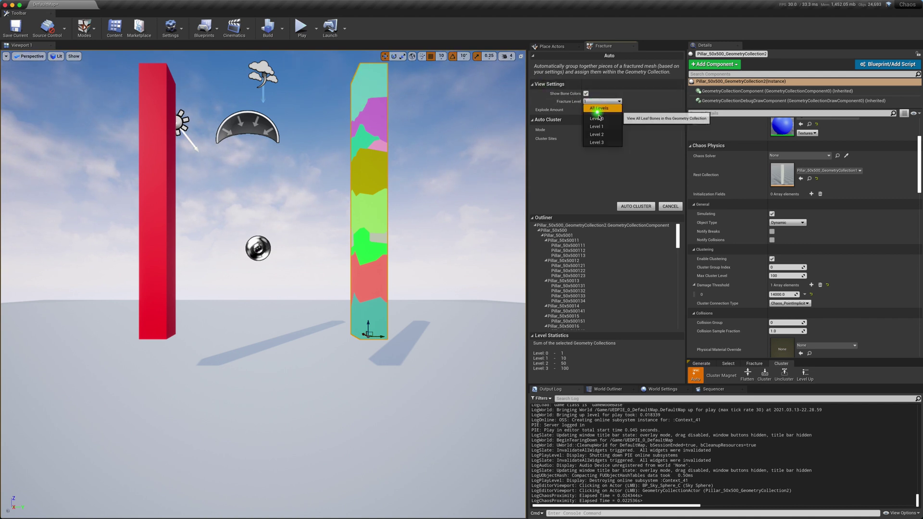
left_click(600, 137)
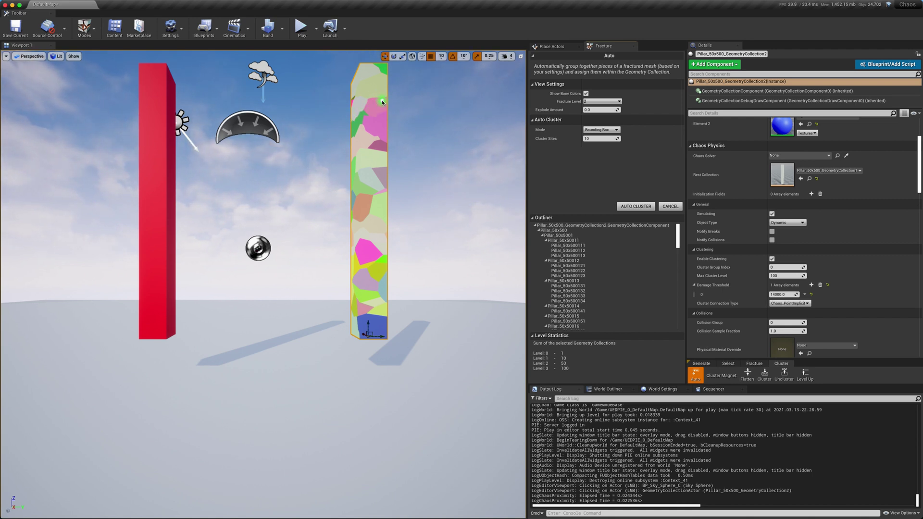
left_click(606, 101)
left_click(604, 126)
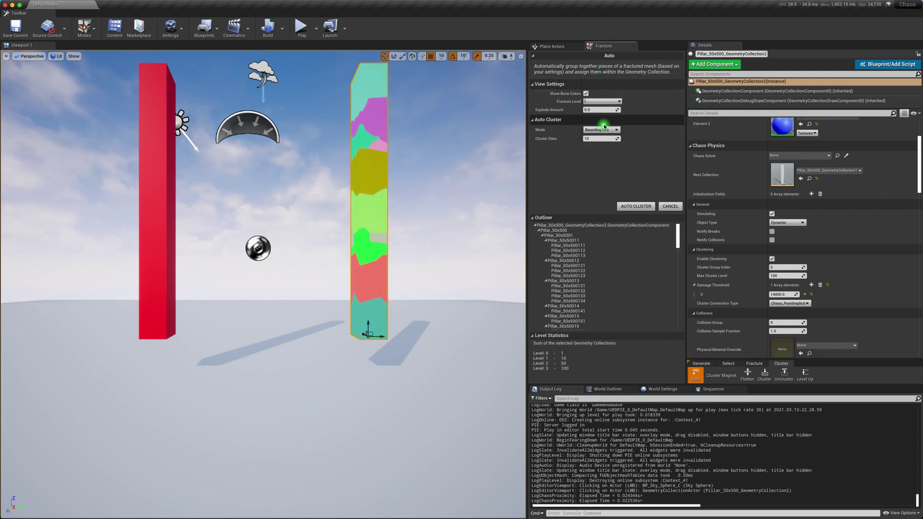
left_click(602, 101)
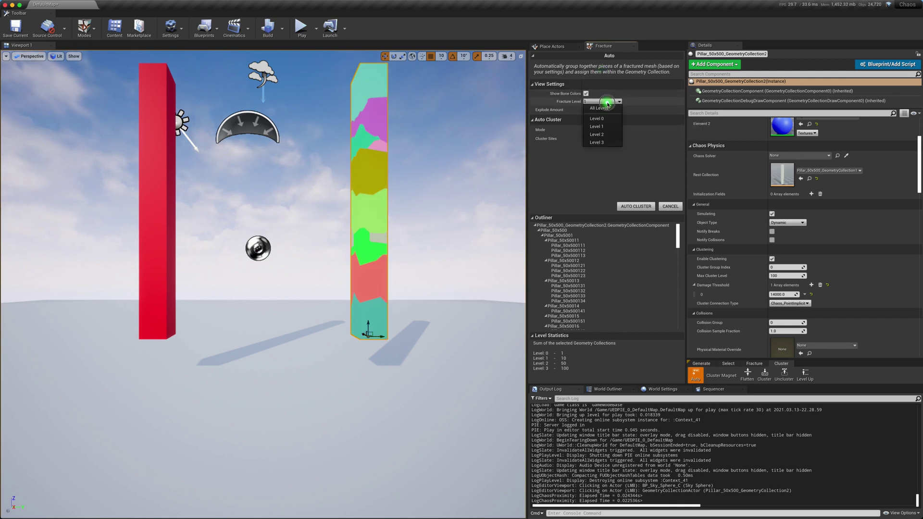
left_click(609, 136)
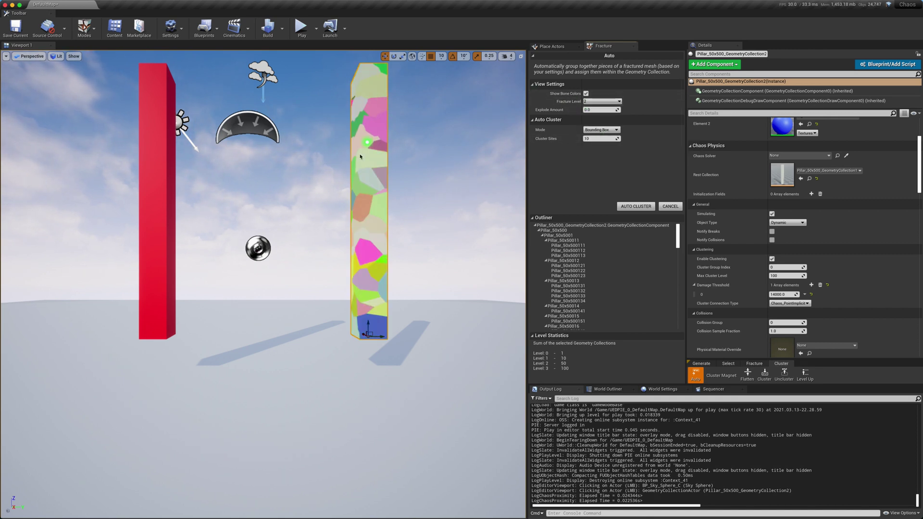
left_click(592, 101)
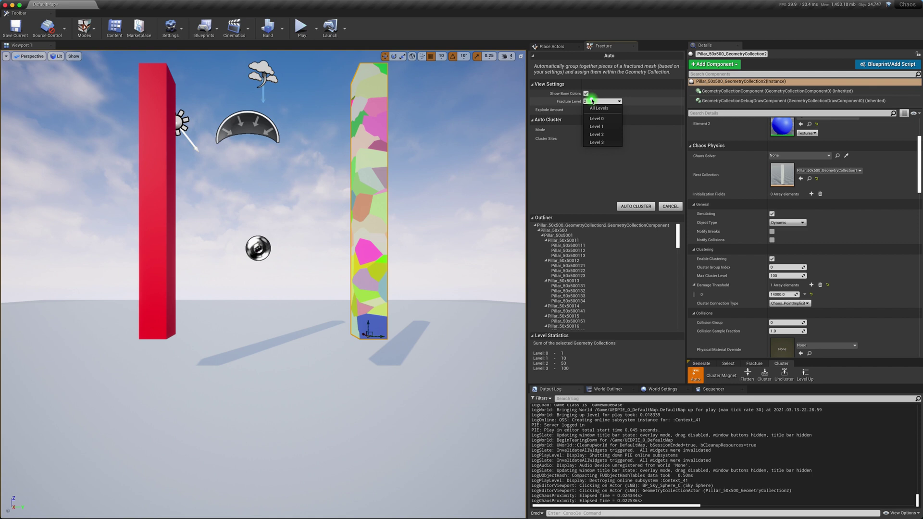
left_click(596, 142)
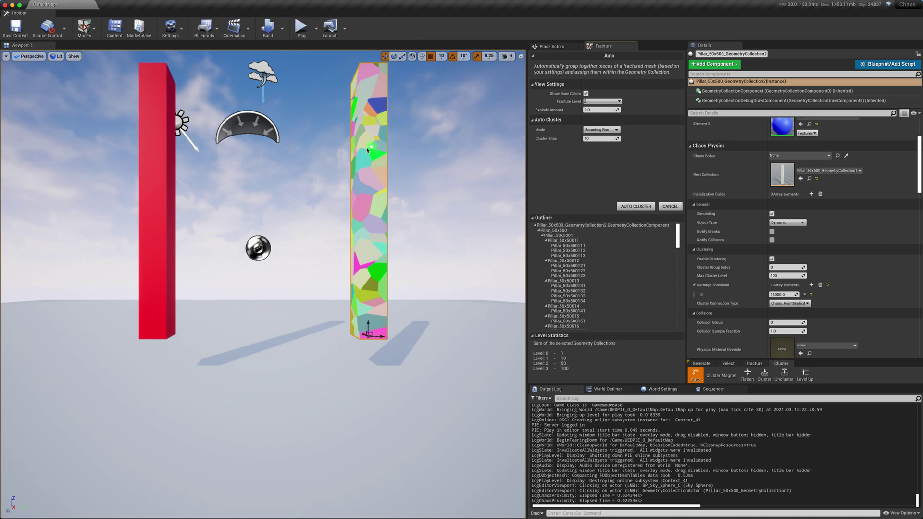
Select the red pillar and locate its geometry collection asset in the Content Browser
left_click(152, 174)
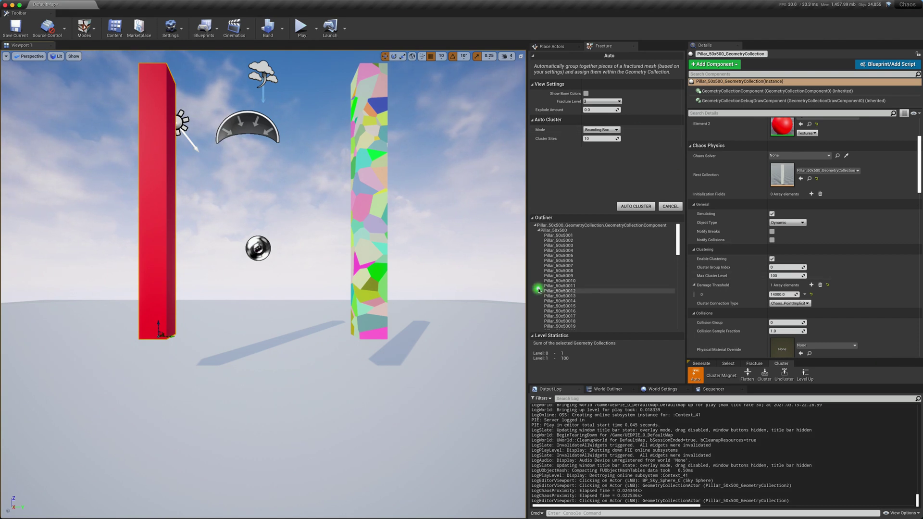
left_click(809, 178)
Change the red pillar's geometry collection Mass to 2300 and close the asset editor
double_click(274, 226)
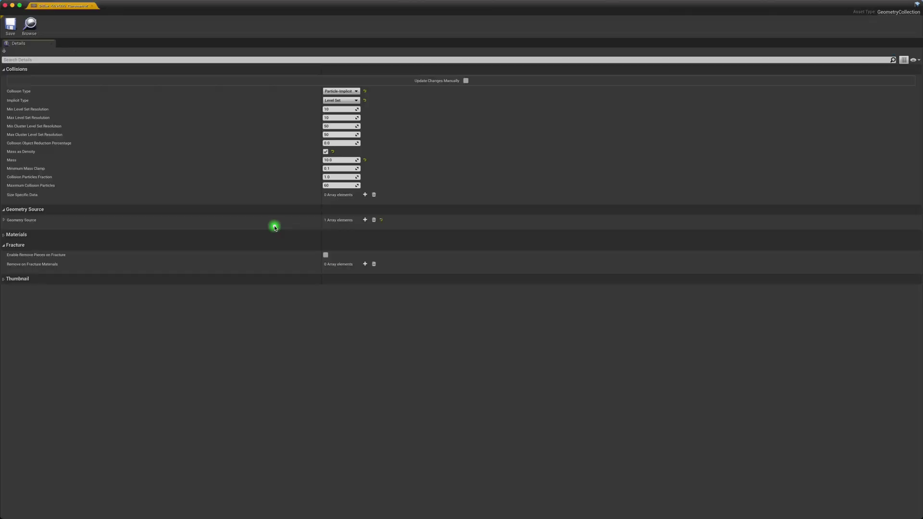
left_click(344, 159)
type("2500")
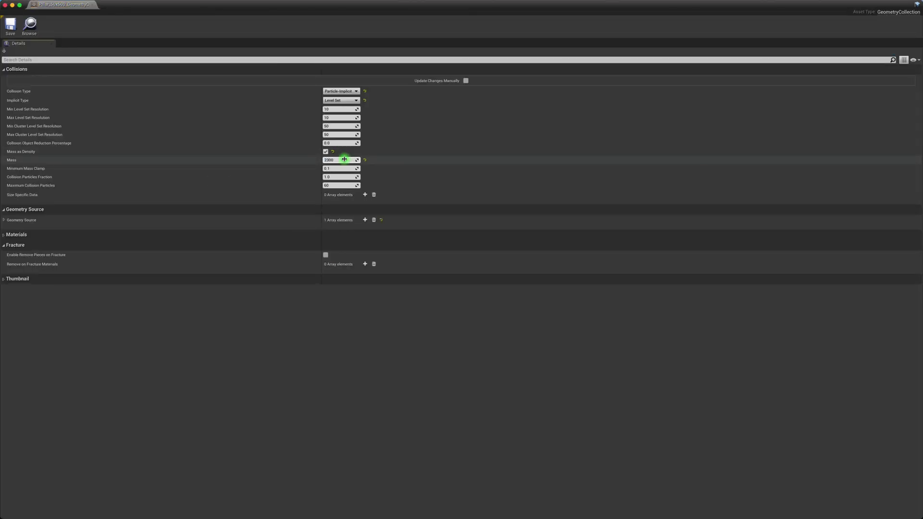
key("Return")
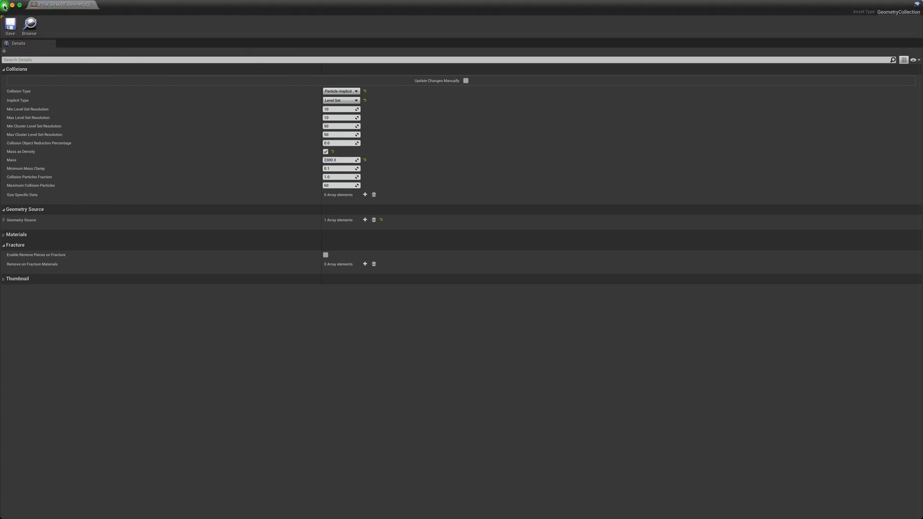
left_click(4, 6)
left_click(107, 136)
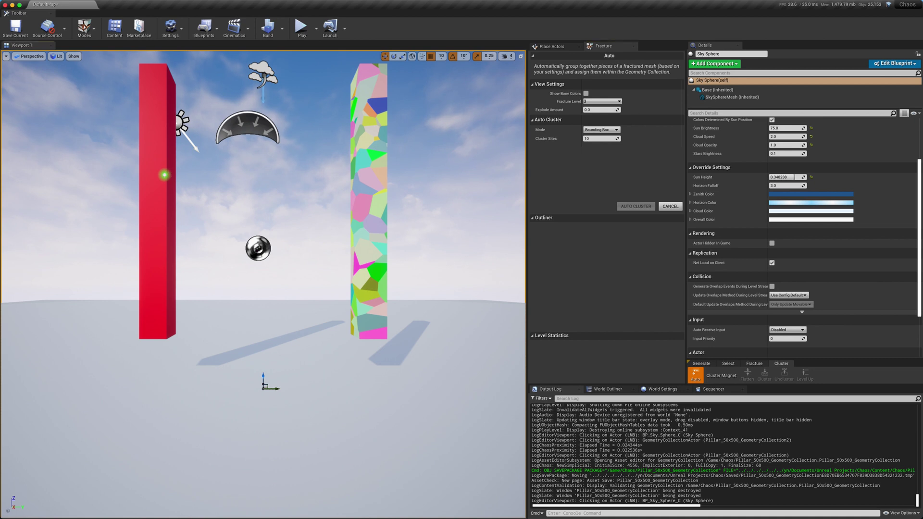
Turn off bone colours on the blue pillar and play the level to watch both collapse
left_click(154, 176)
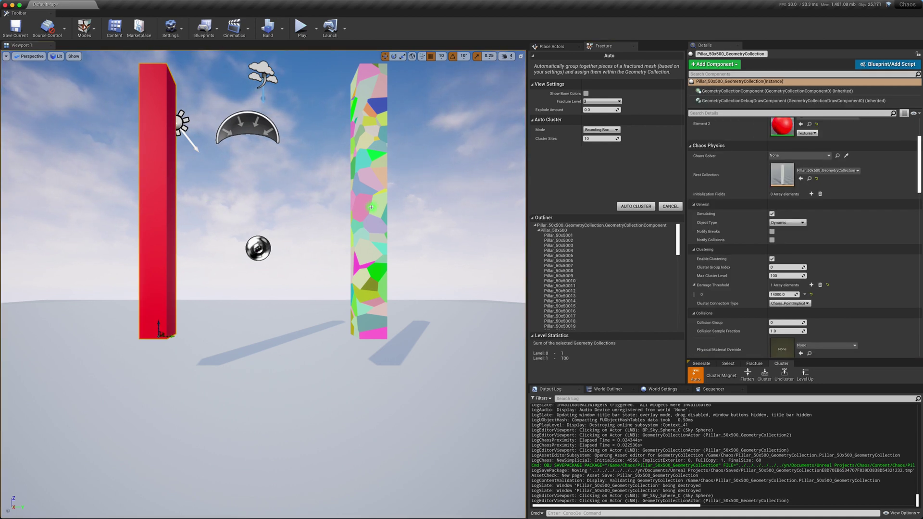
left_click(368, 155)
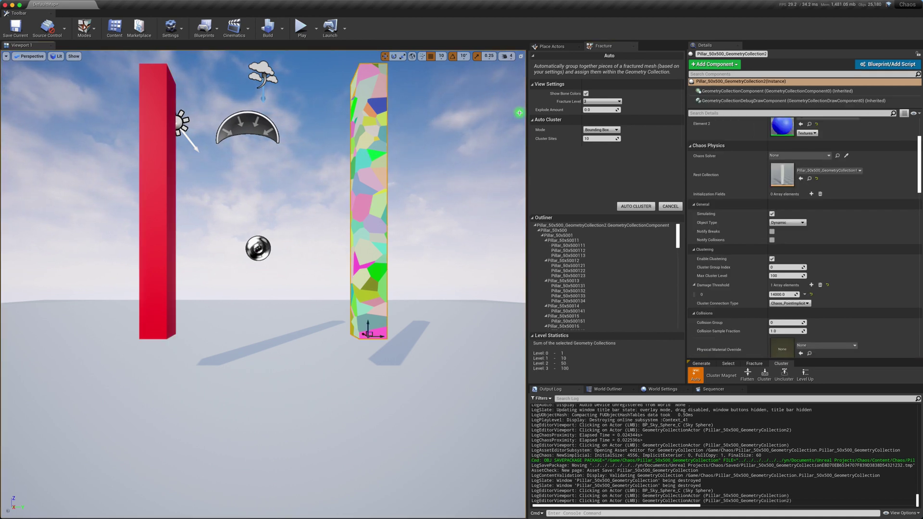
left_click(585, 93)
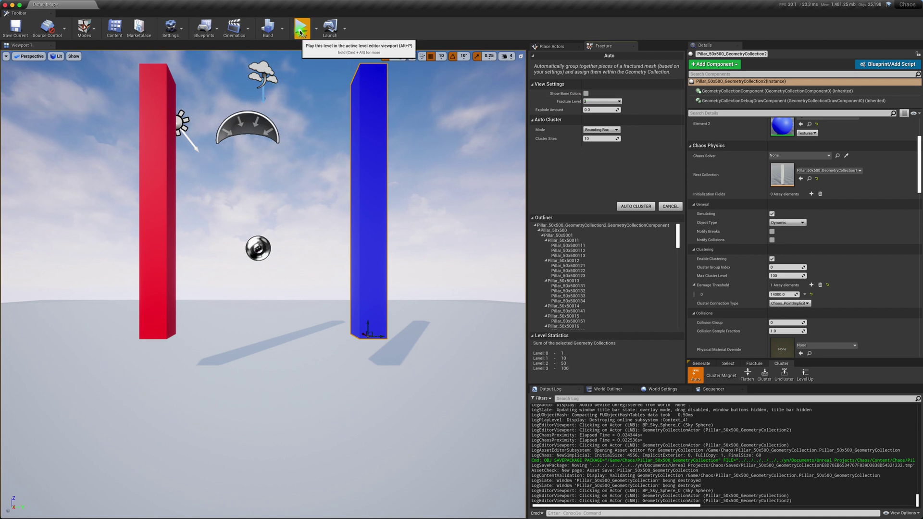
left_click(301, 27)
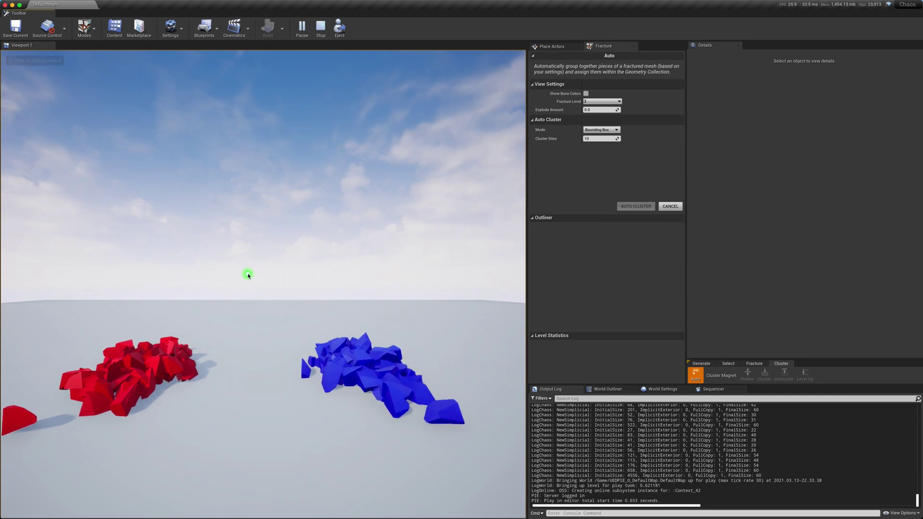
Stop the simulation, replay the collapse once more, then stop and select the blue pillar
key("Escape")
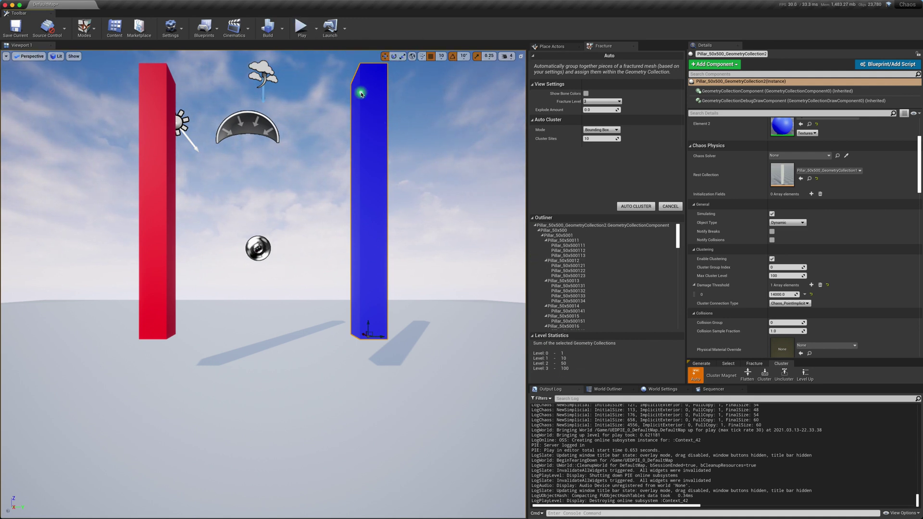
left_click(301, 28)
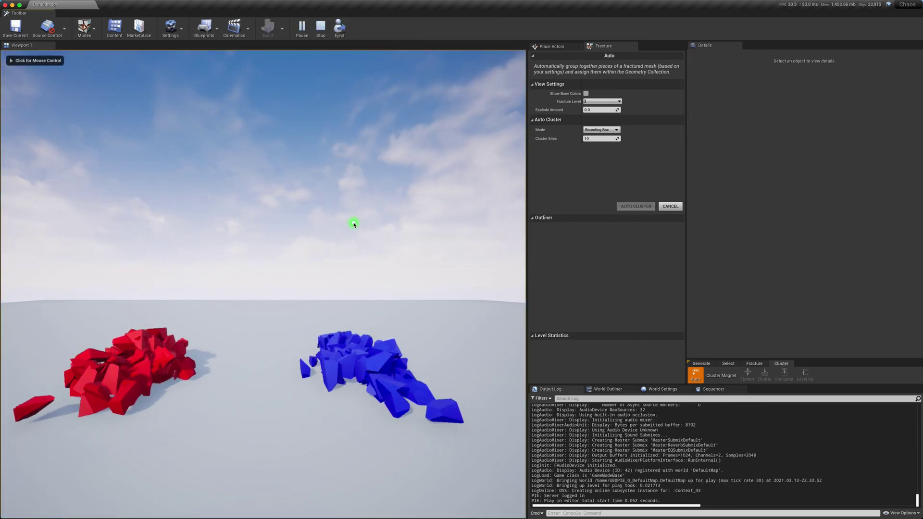
key("Escape")
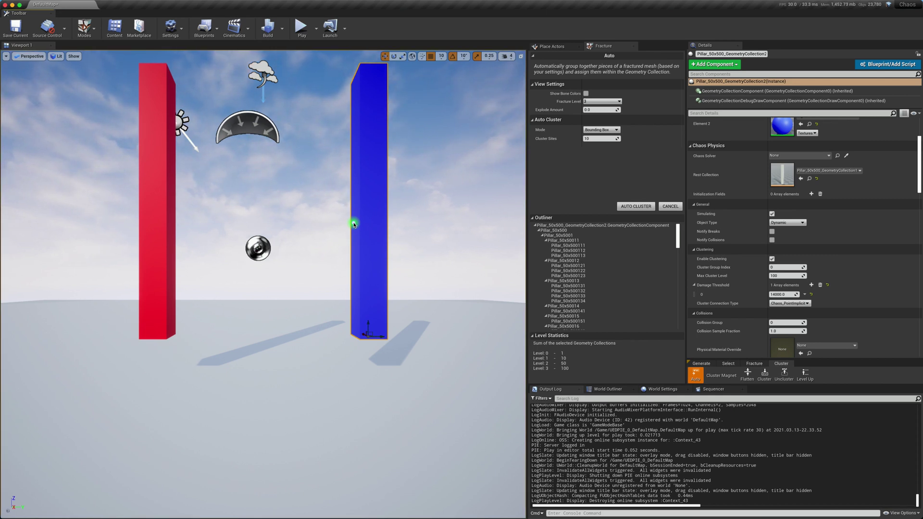
right_click_drag(411, 200, 410, 199)
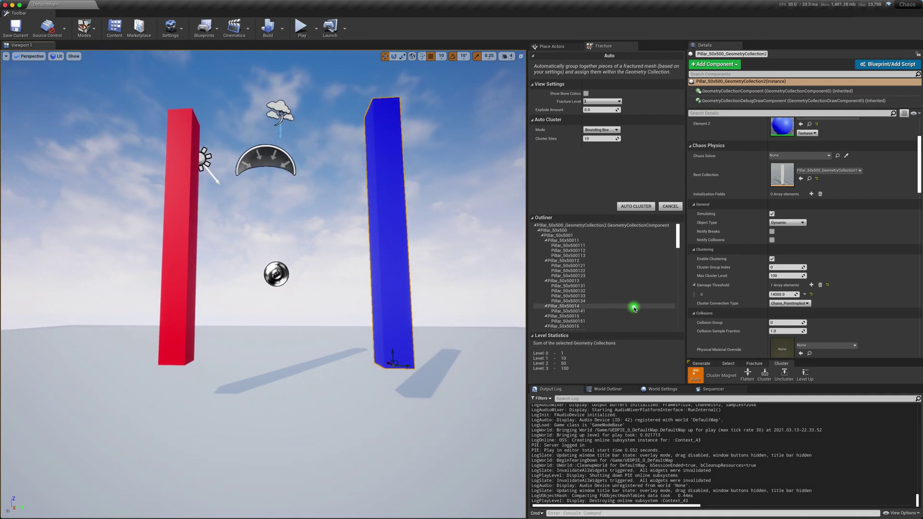
left_click(395, 241)
left_click(783, 276)
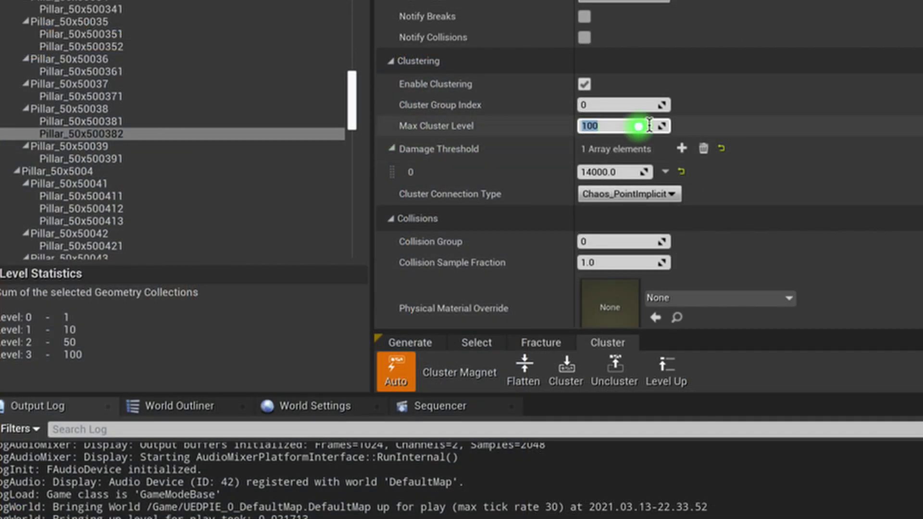
Set the blue pillar's Max Cluster Level to 1
left_click(634, 123)
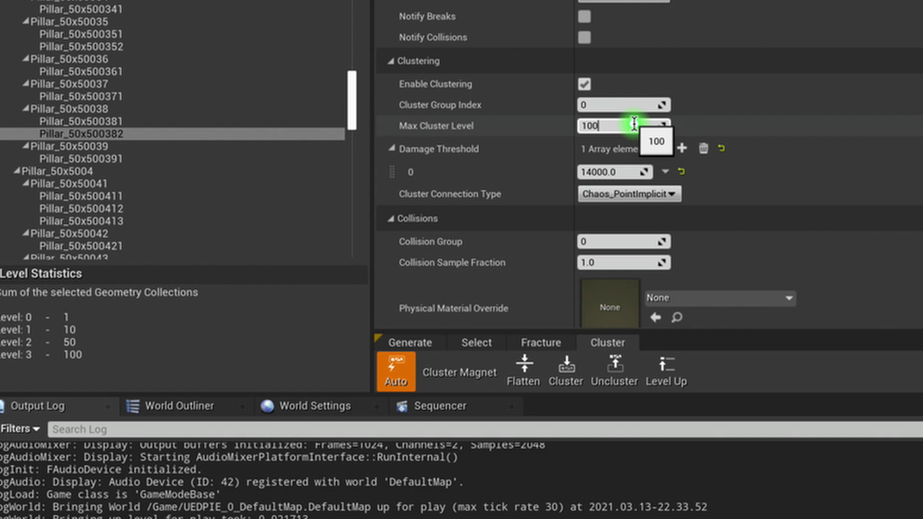
type("1")
key("Return")
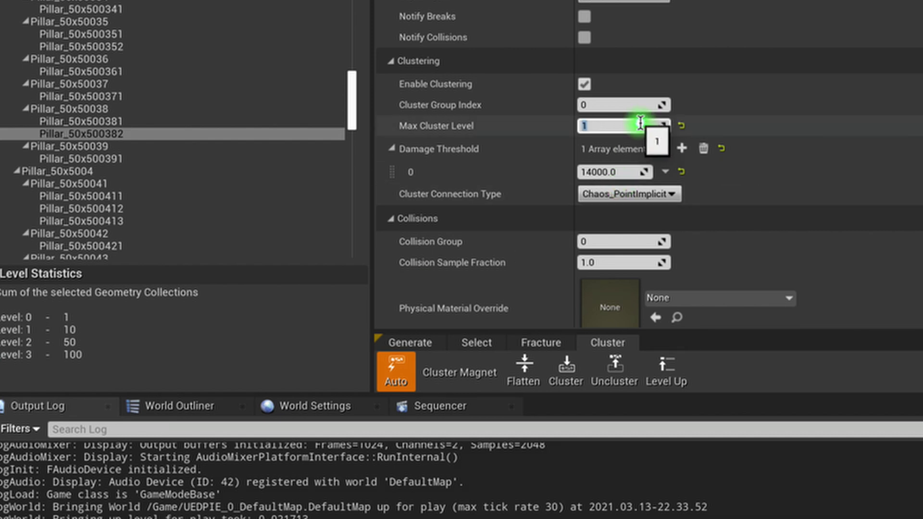
key("Return")
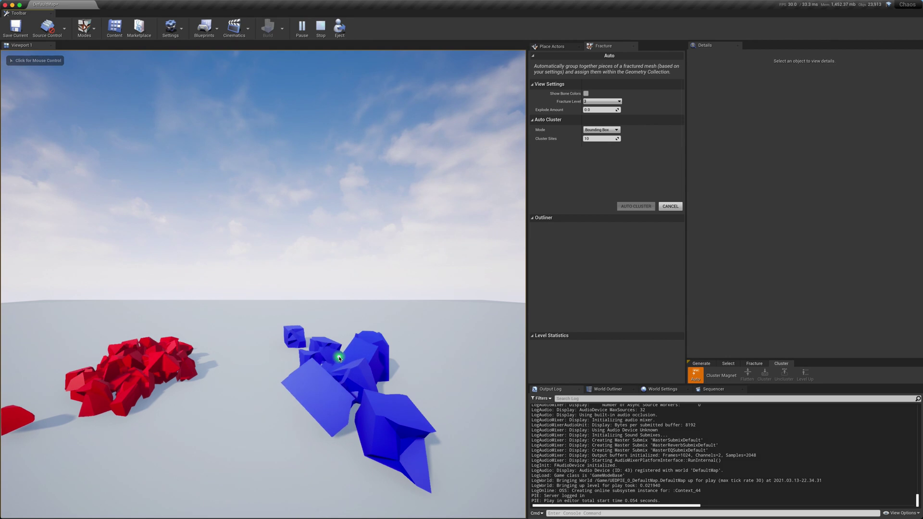
Stop the simulation, check the blue pillar's Max Cluster Level of 2, and test-play the level again
key("Escape")
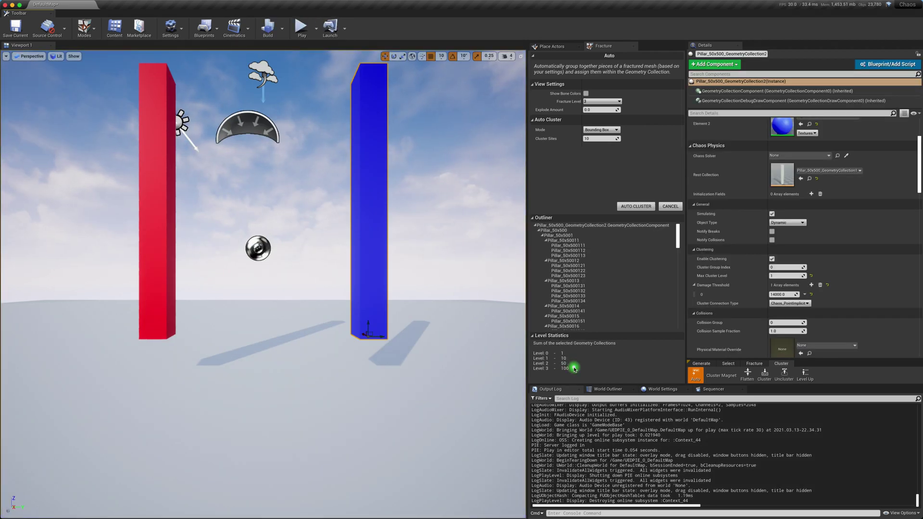
left_click(791, 273)
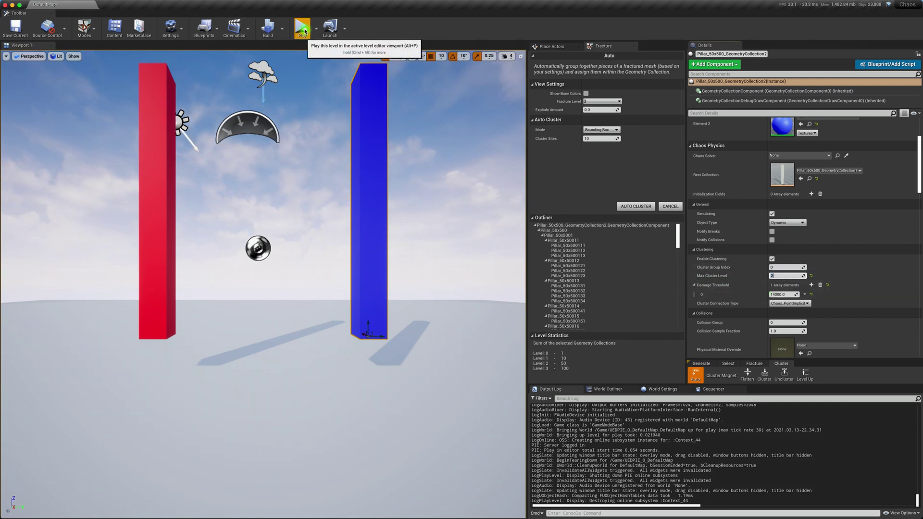
left_click(303, 31)
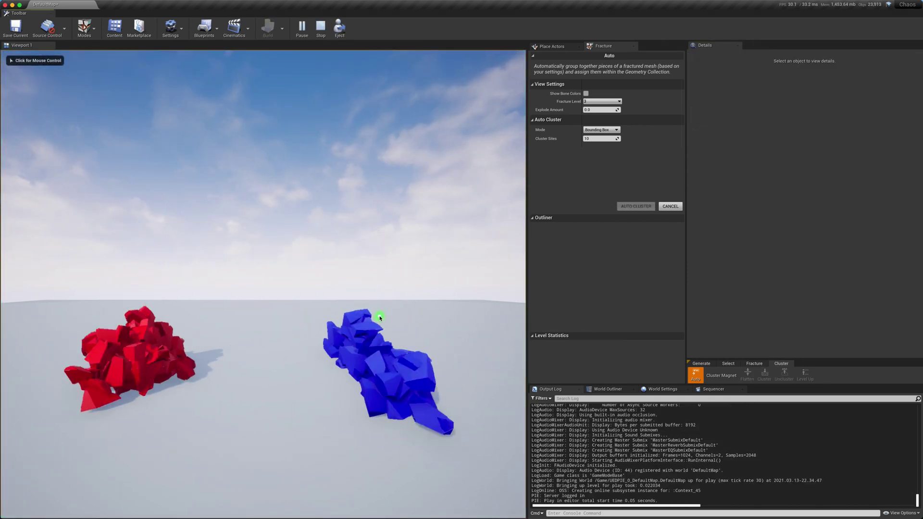
key("Escape")
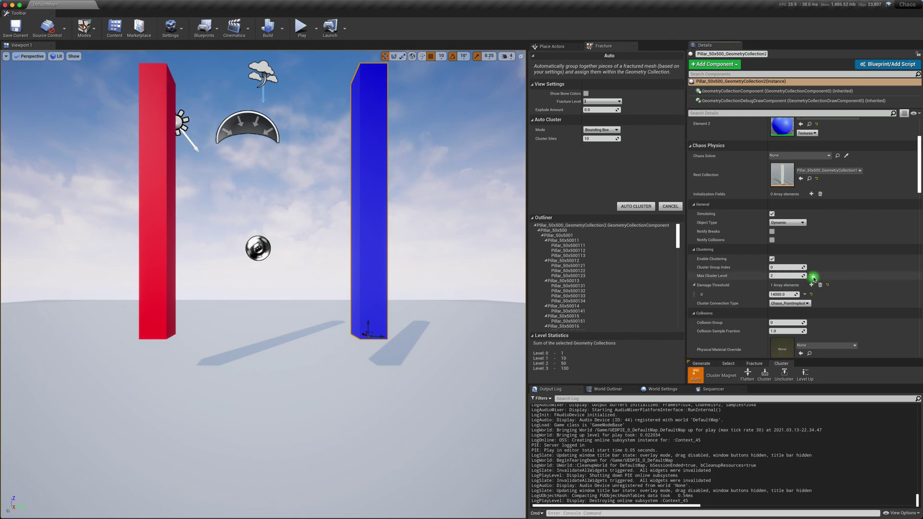
Change the blue pillar's Max Cluster Level from 2 to 100
left_click(798, 276)
type("100")
key("Return")
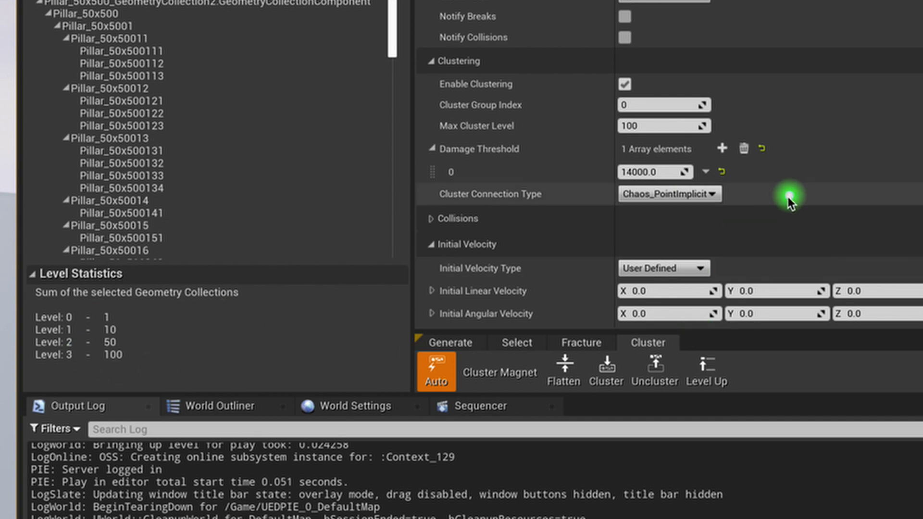
Add two Damage Threshold elements and set the first threshold to 500000
left_click(727, 154)
left_click(727, 154)
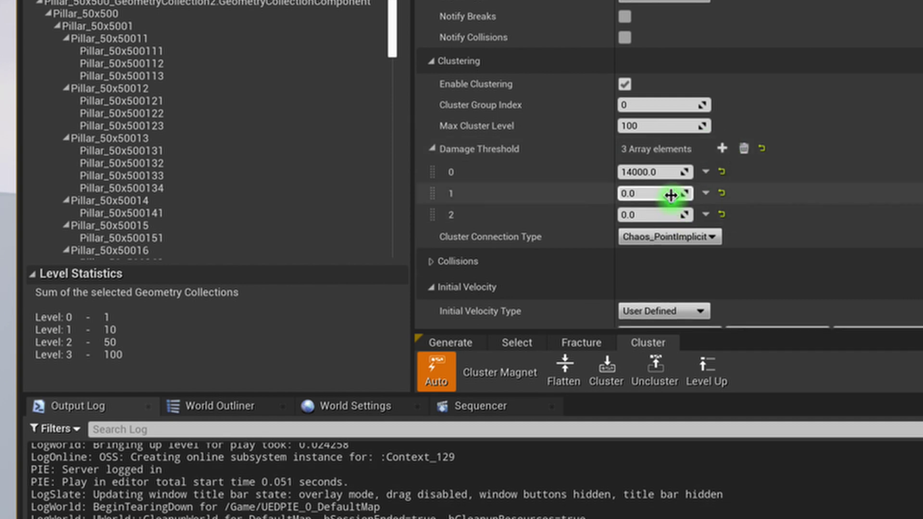
left_click(658, 172)
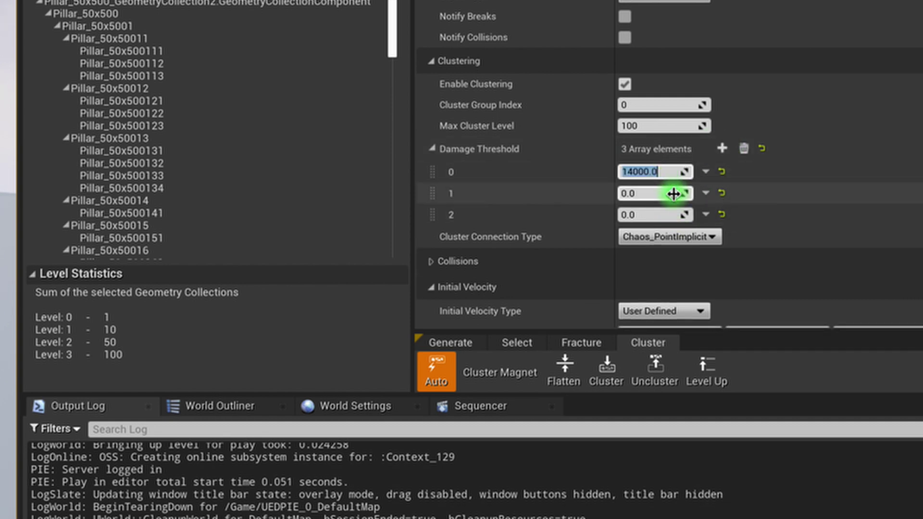
type("500000")
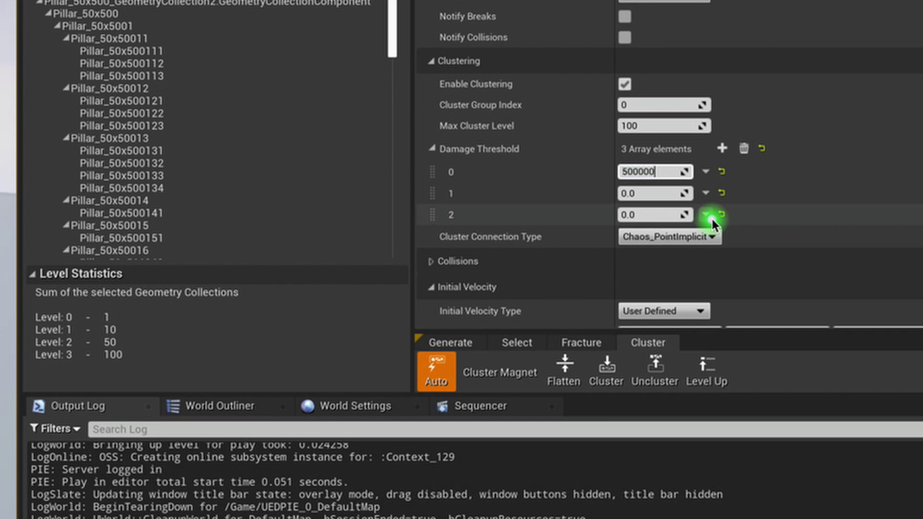
key("BackSpace")
key("BackSpace")
key("BackSpace")
key("BackSpace")
type("50000")
type("0")
key("Return")
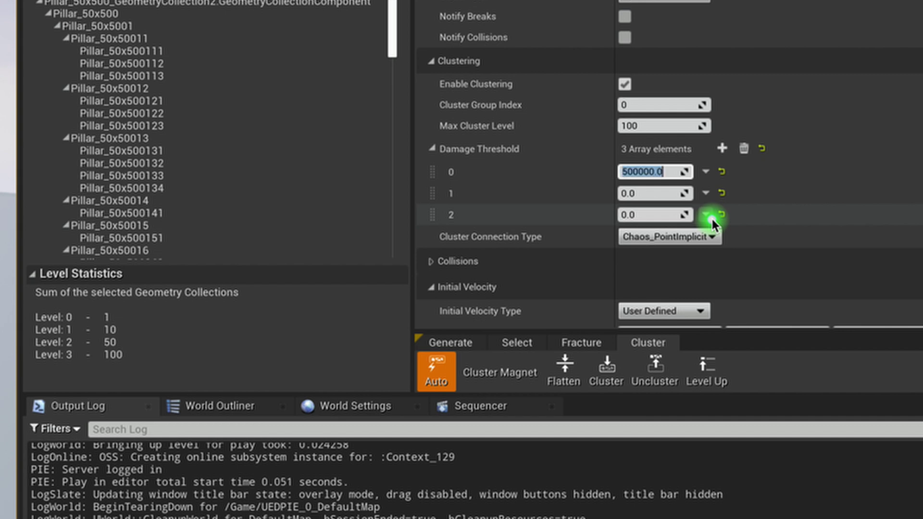
Set the second and third thresholds to 100000 and 1000, then select the red pillar
left_click(647, 195)
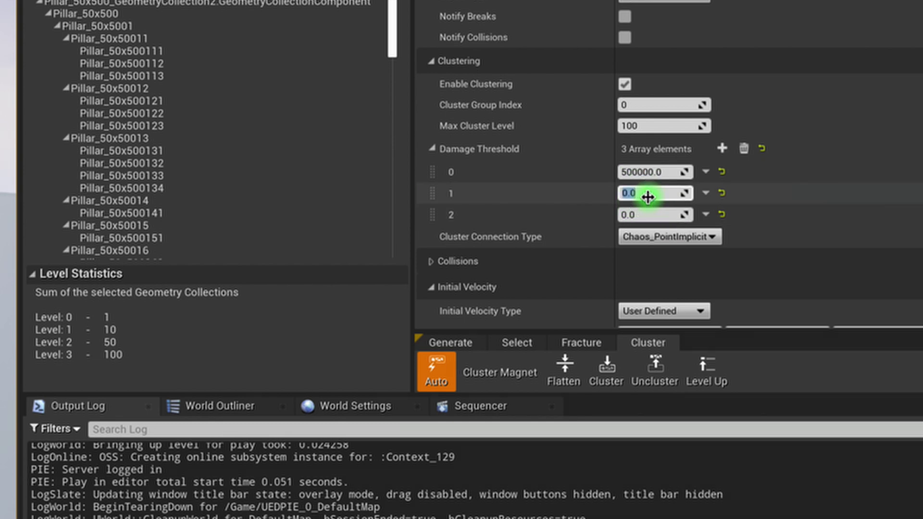
type("1000")
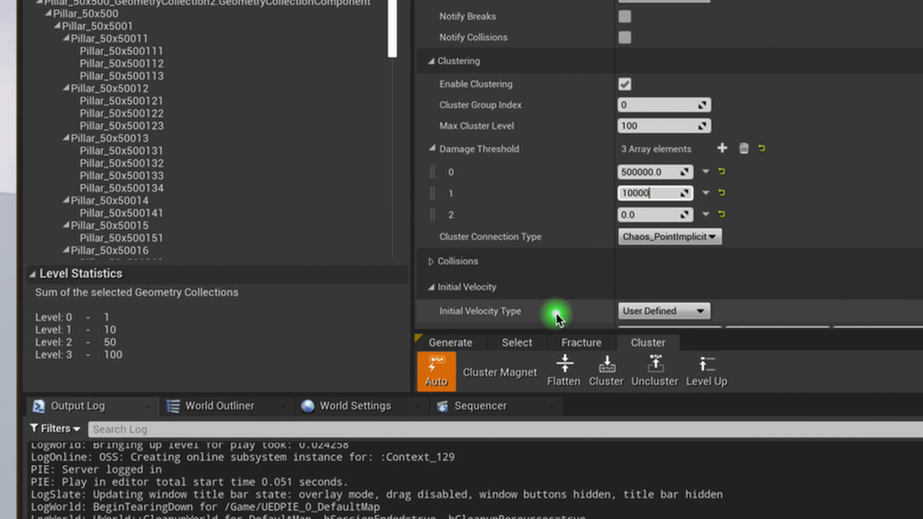
type("0")
key("Return")
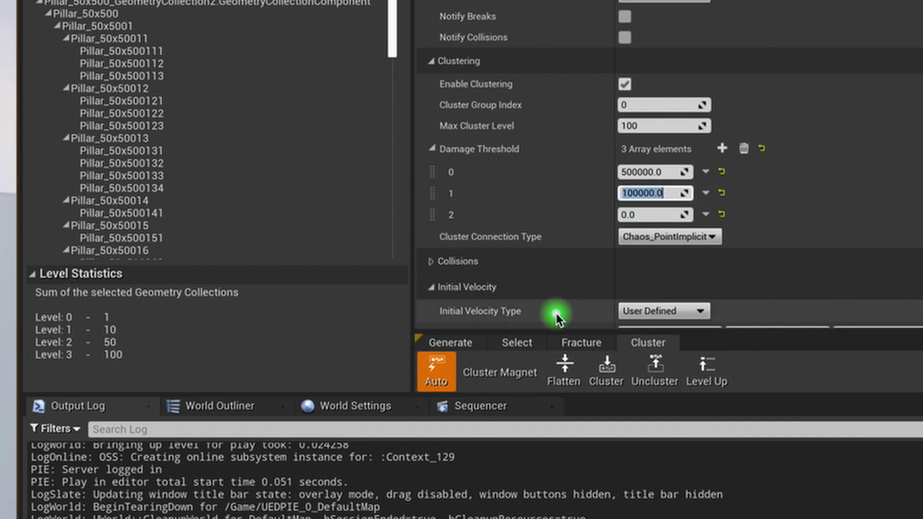
key("Tab")
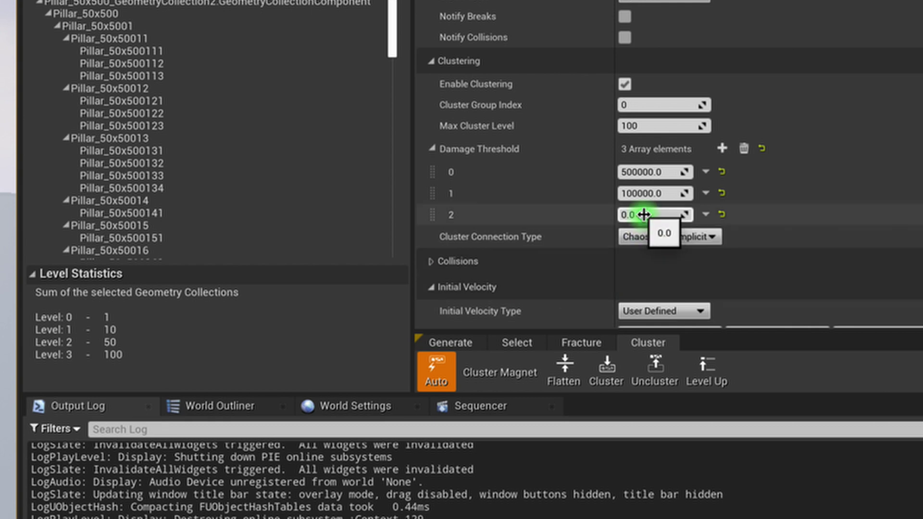
left_click(645, 214)
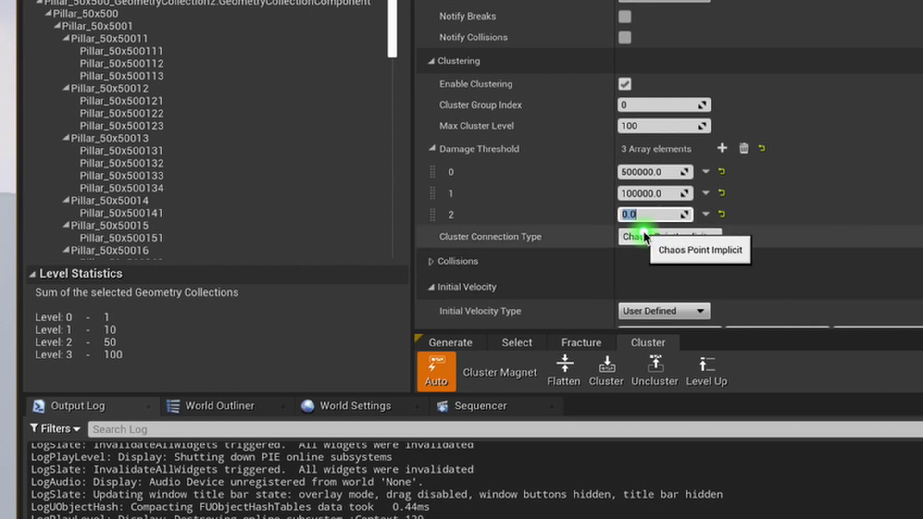
type("1000")
key("Return")
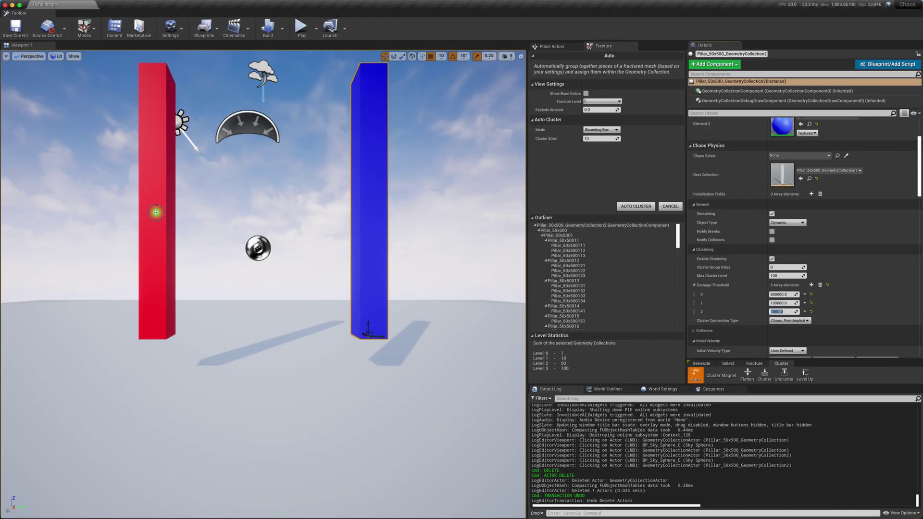
left_click(156, 213)
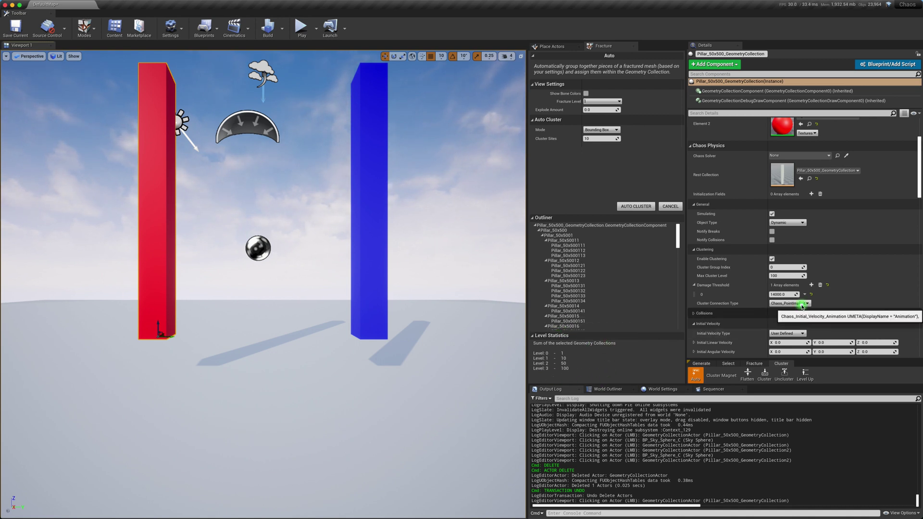
Set the red pillar's single Damage Threshold to 500000, then reselect the blue pillar
left_click(788, 294)
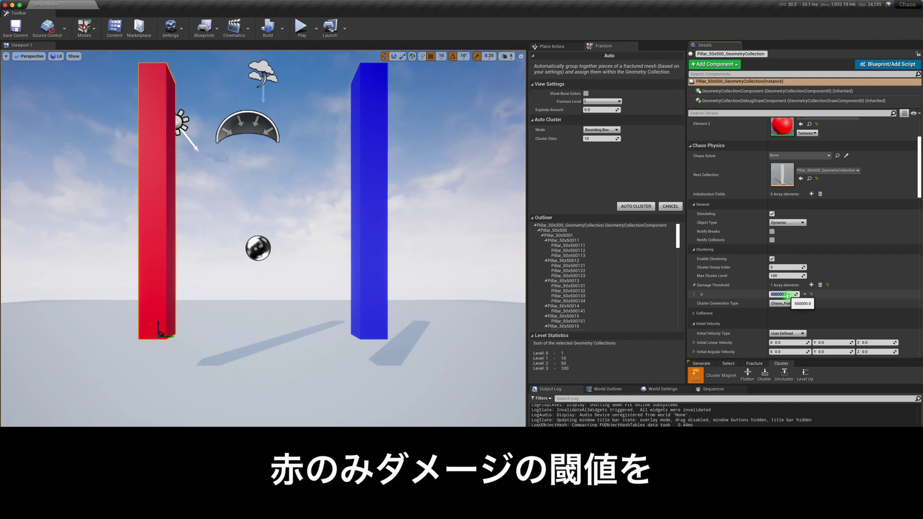
key("Return")
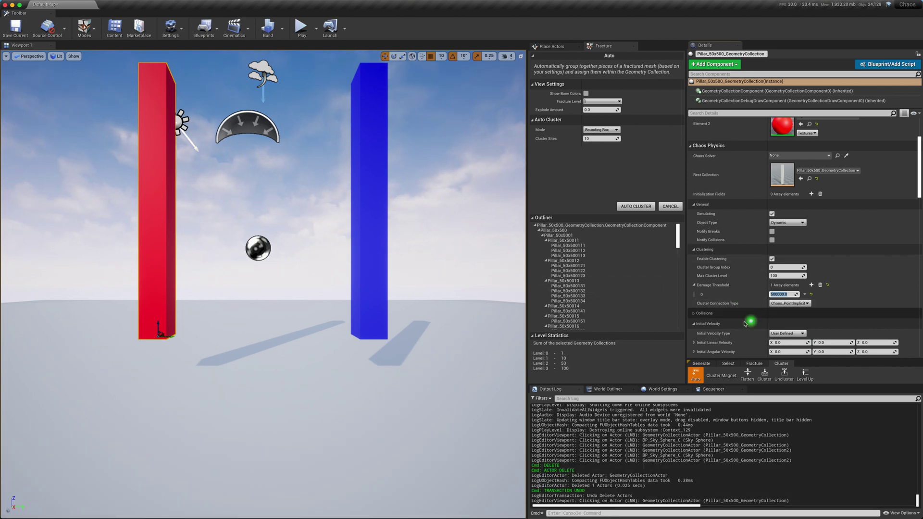
left_click(360, 258)
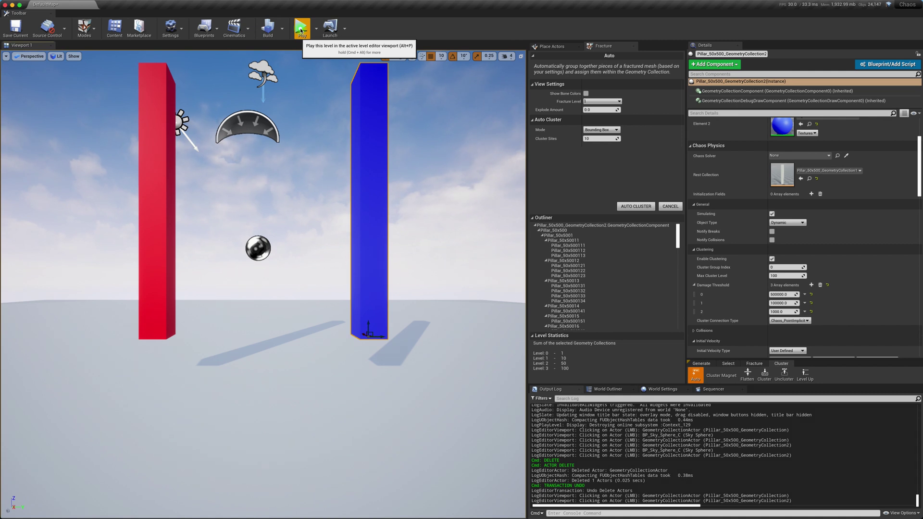
left_click(301, 30)
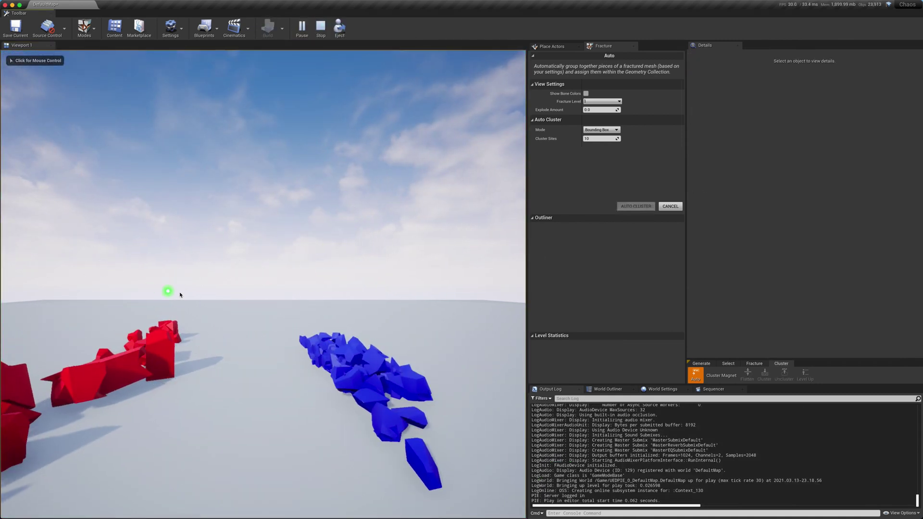
left_click(316, 27)
left_click(317, 27)
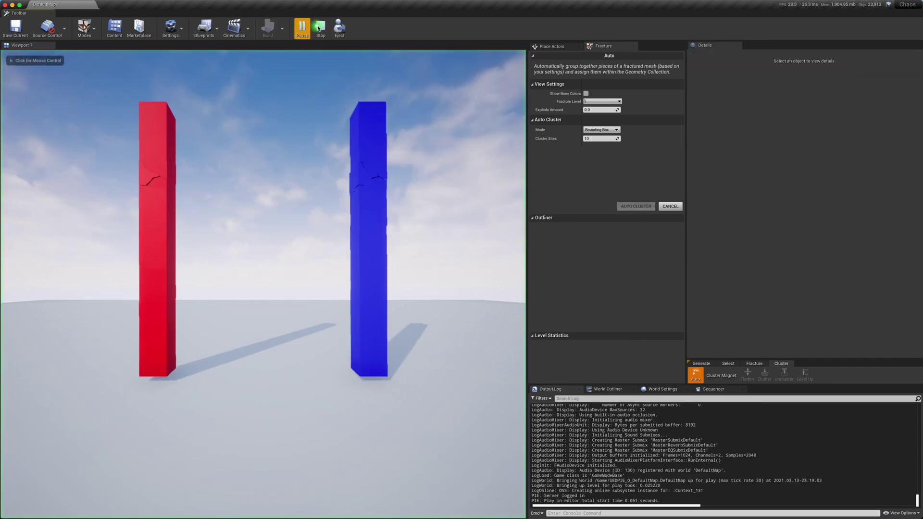
left_click(318, 28)
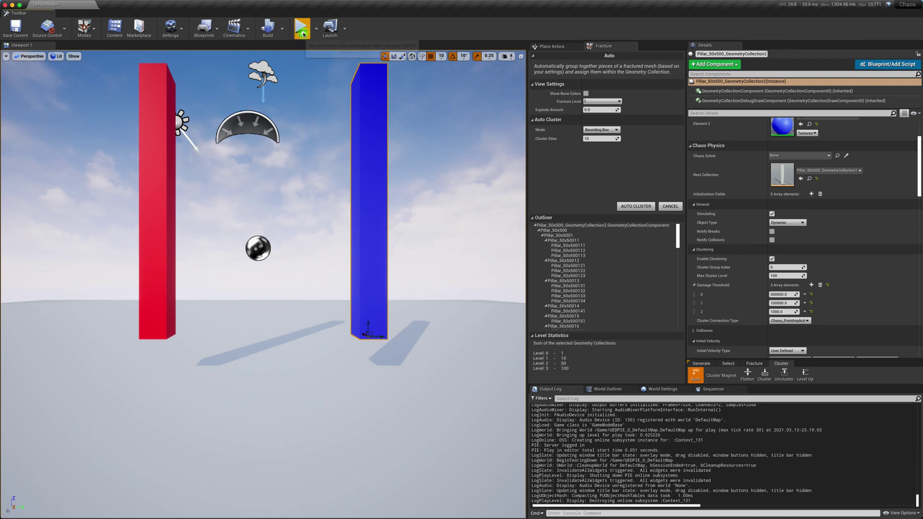
left_click(306, 30)
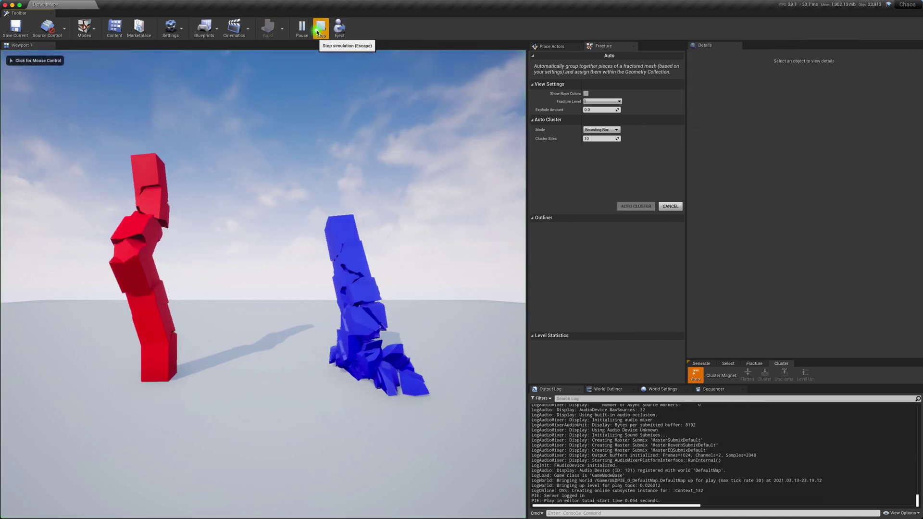
left_click(318, 27)
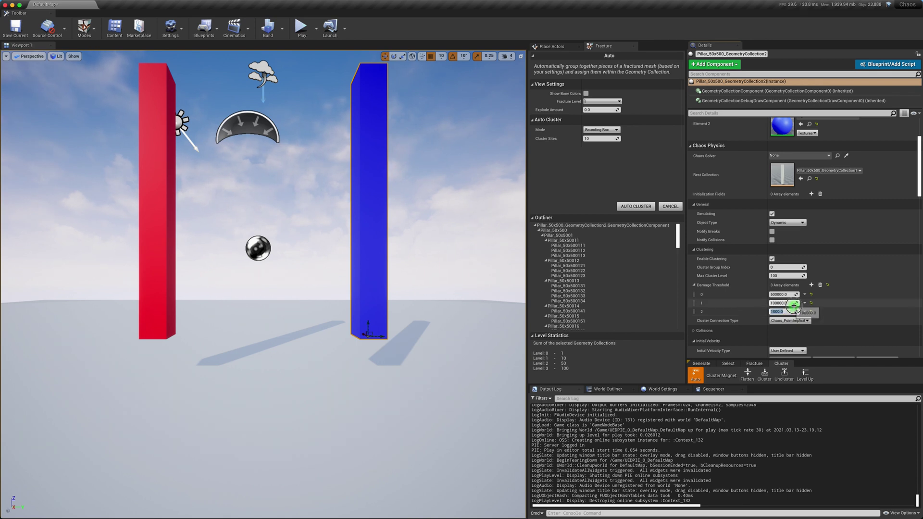
Change the blue pillar's second Damage Threshold from 100000 to 490000
left_click(784, 303)
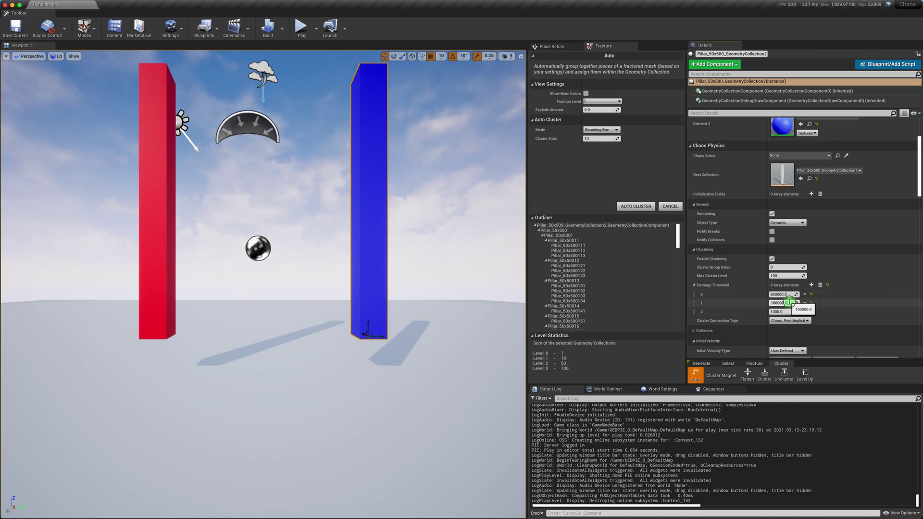
left_click(790, 302)
type("490000")
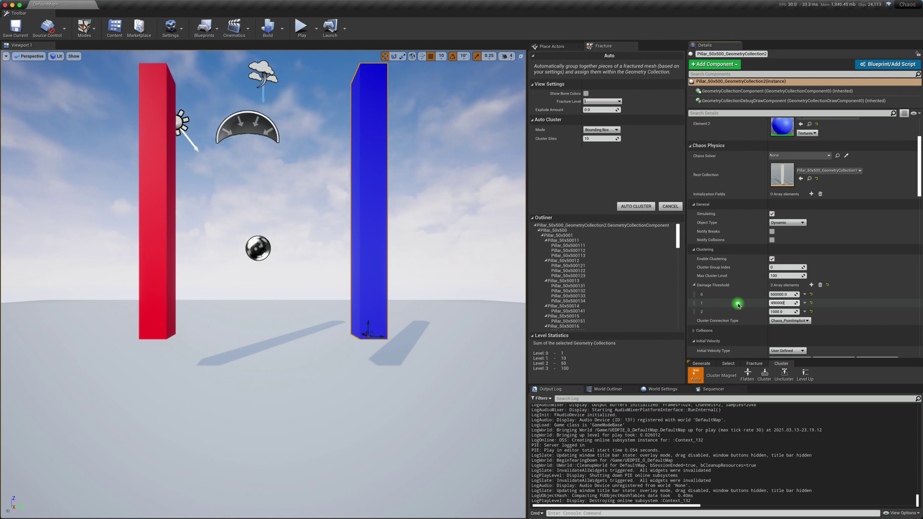
left_click(737, 305)
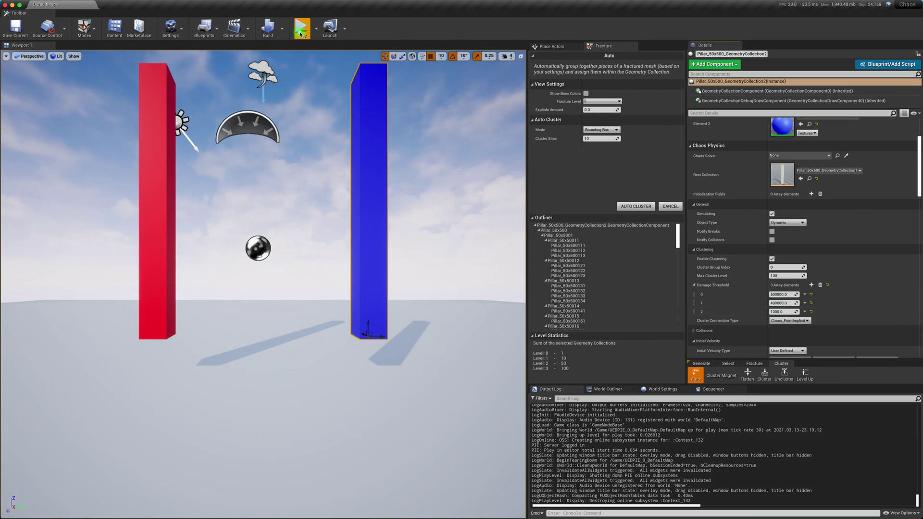
left_click(302, 29)
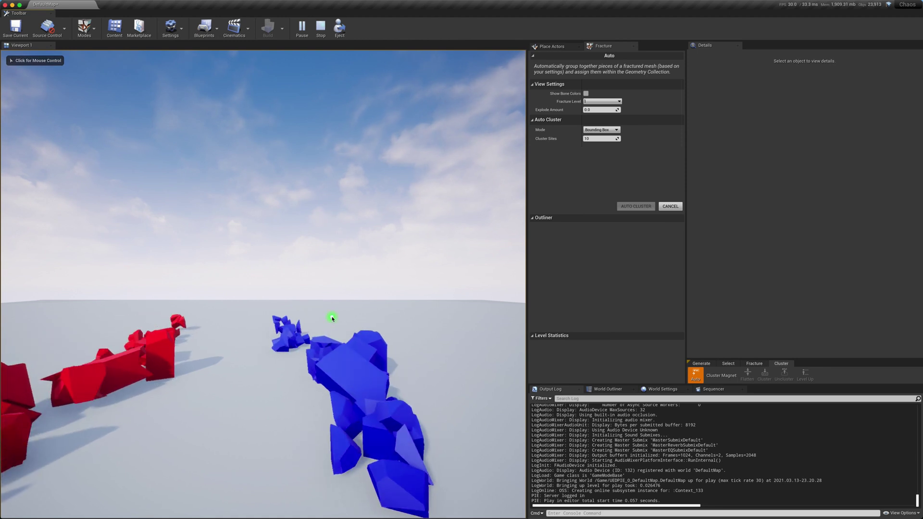
key("Escape")
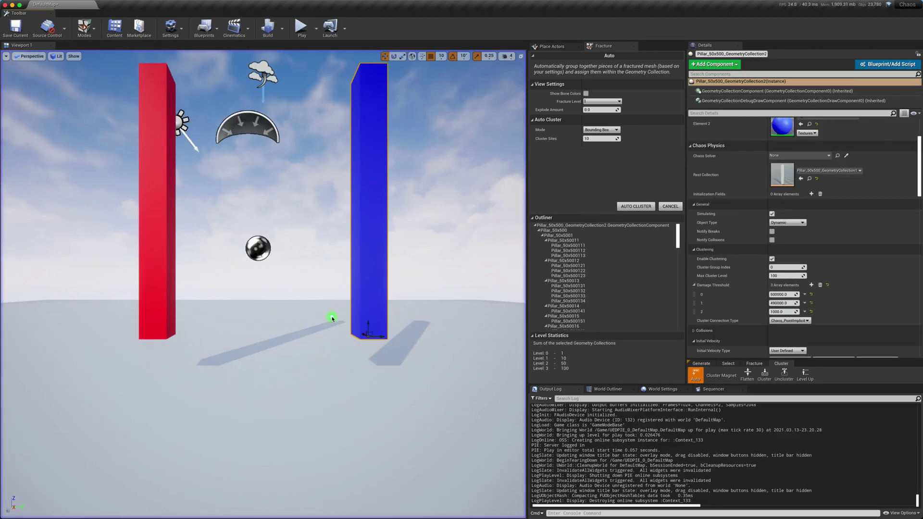